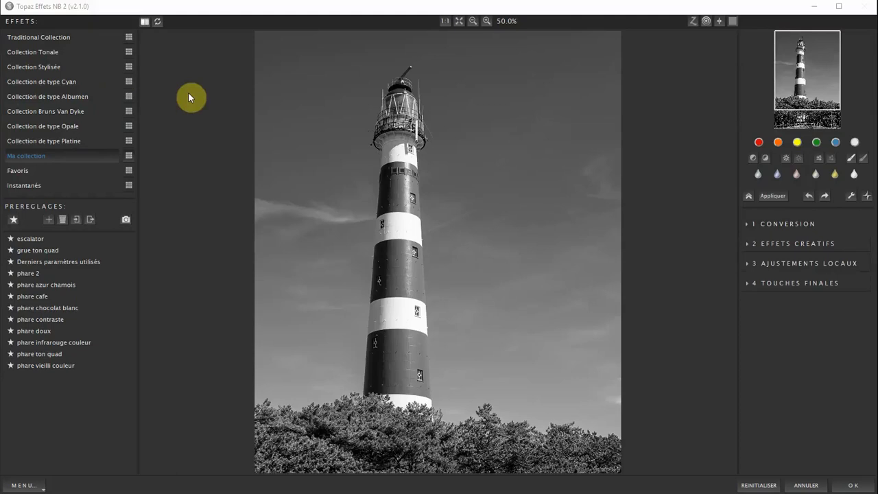
# Step: Preview the Traditional Collection presets and apply Ton froid Bordure blanche to the lighthouse photo
pyautogui.click(56, 36)
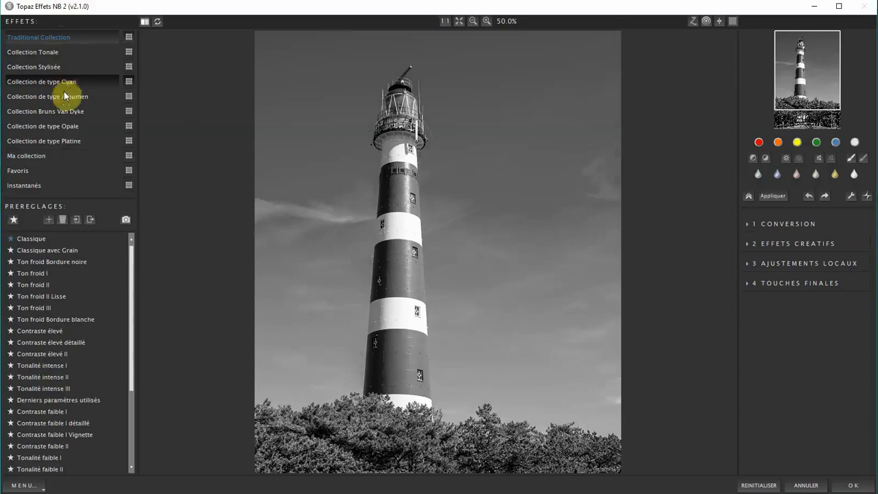
pyautogui.moveTo(59, 236)
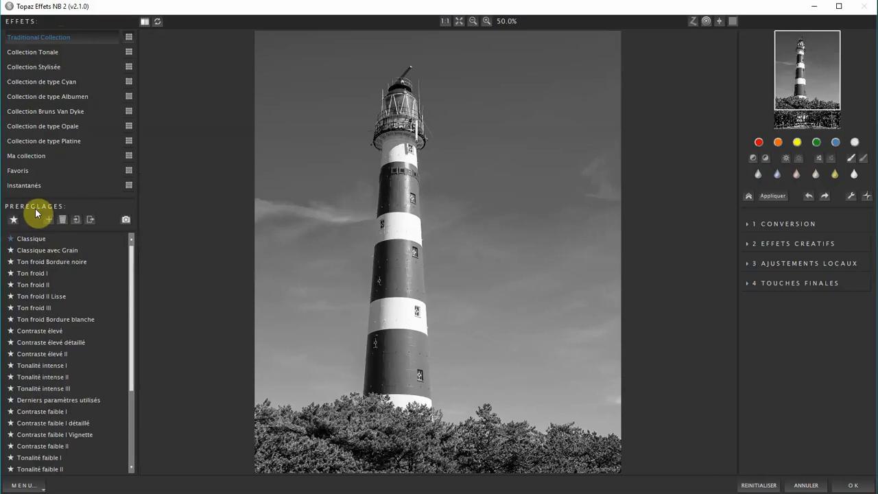
pyautogui.click(38, 255)
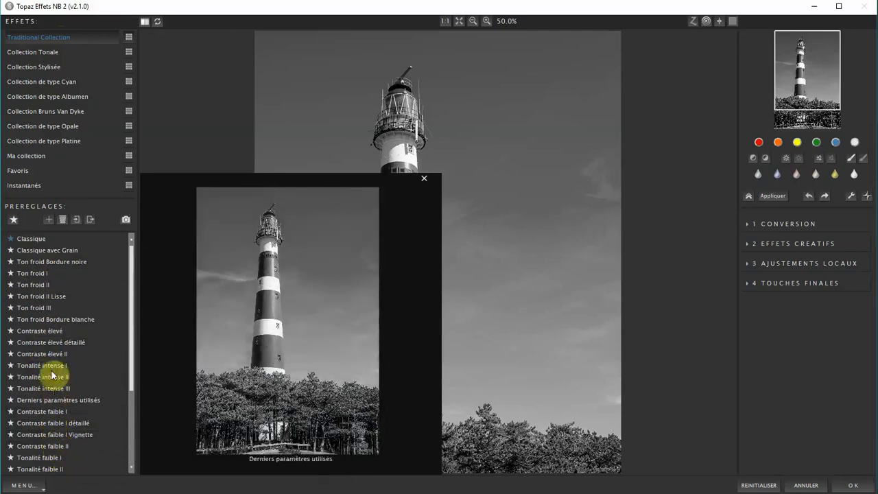
pyautogui.click(55, 319)
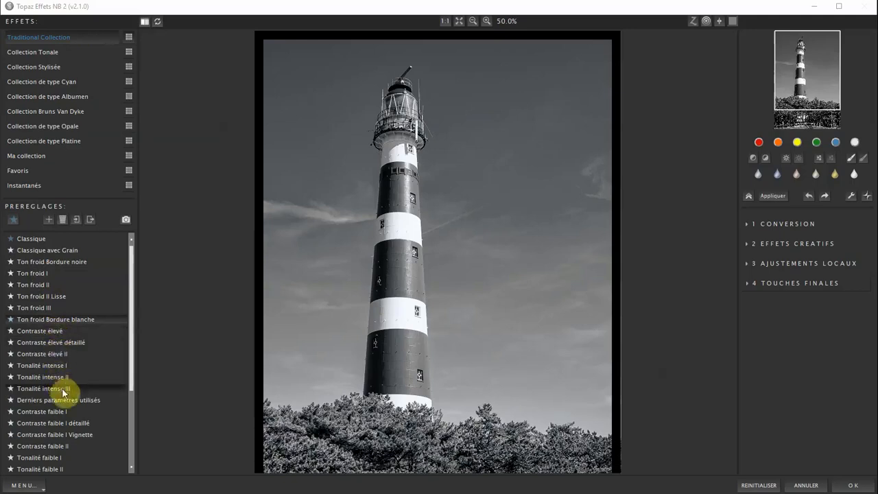
pyautogui.scroll(-3, 63, 391)
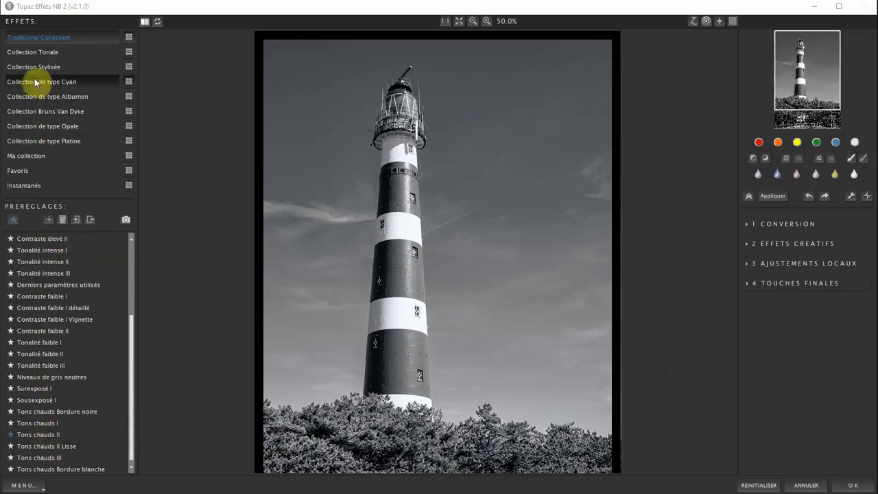
# Step: Examine the presets of Collection Tonale and Collection Stylisée through their enlarged previews
pyautogui.click(39, 52)
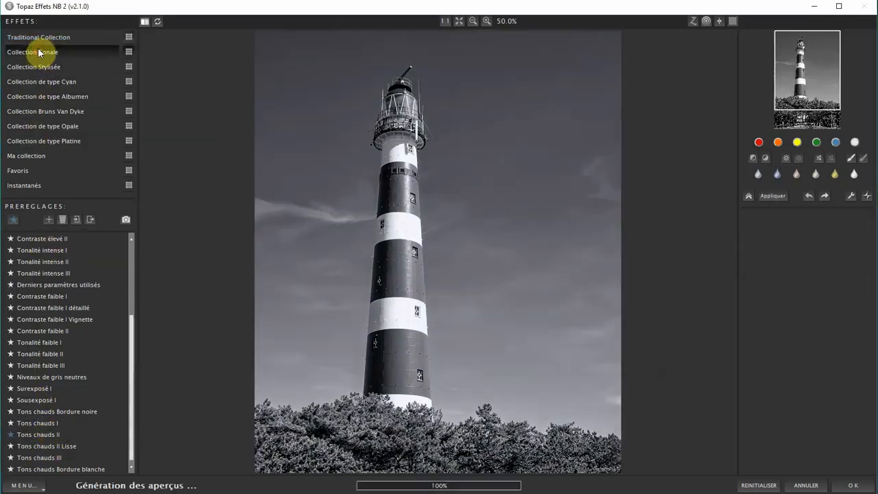
pyautogui.moveTo(61, 262)
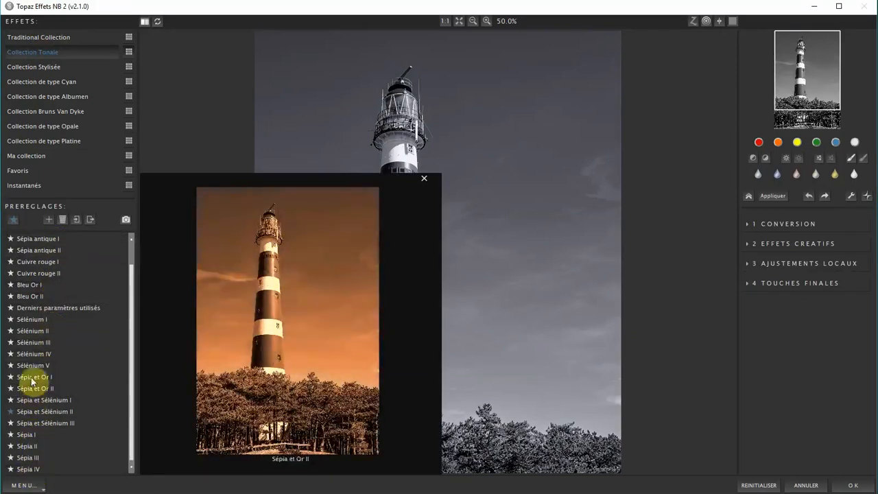
pyautogui.click(47, 66)
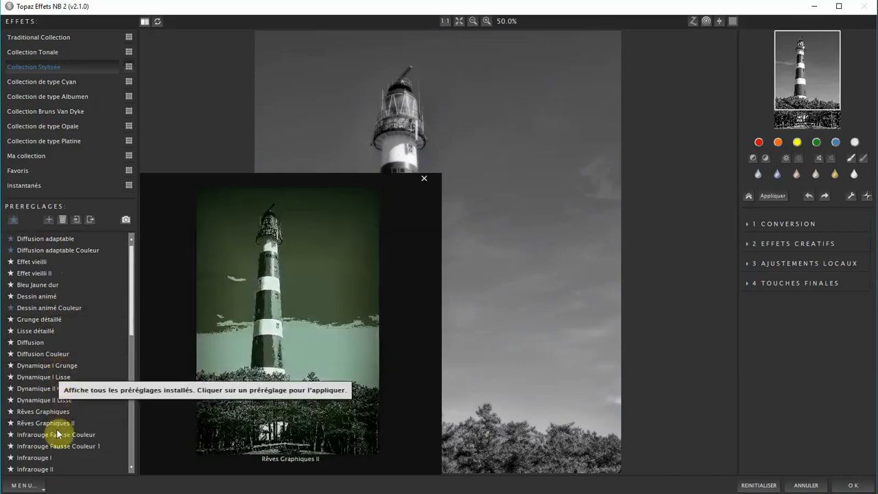
pyautogui.scroll(-4, 60, 471)
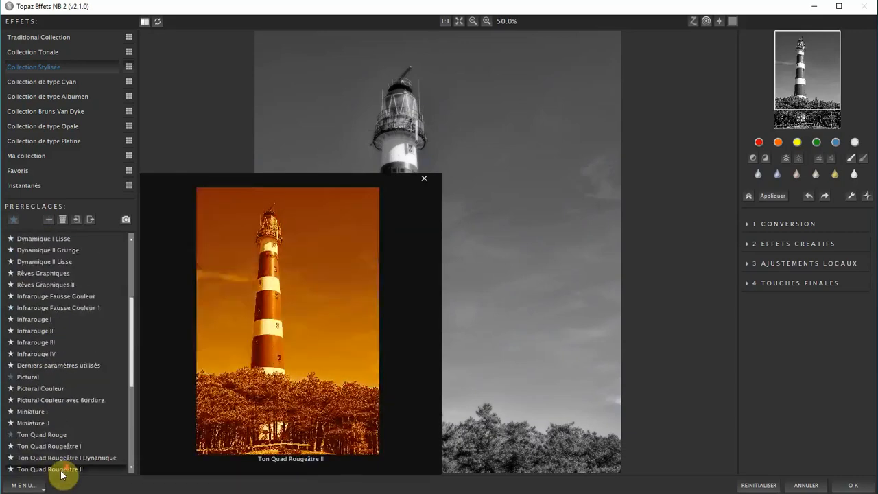
pyautogui.scroll(-1, 62, 472)
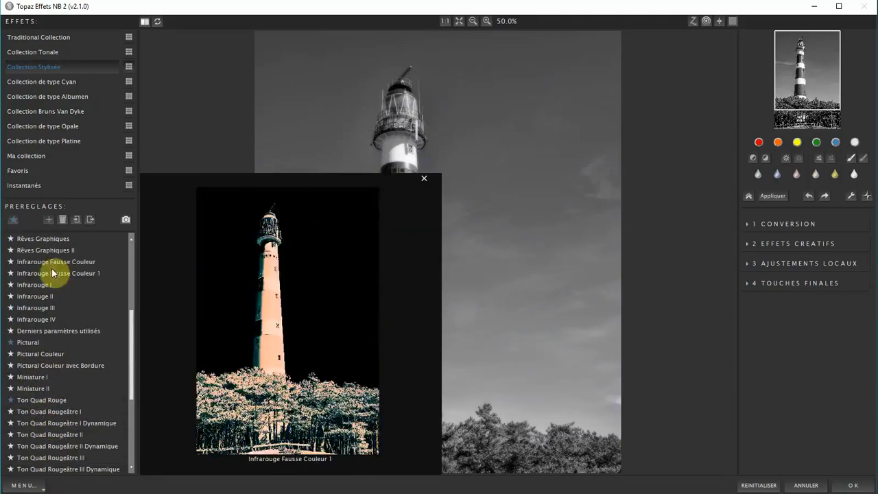
# Step: Look through the Cyan, Albumen, Bruns Van Dyke, Opale and Platine collections and the Favoris presets
pyautogui.click(48, 83)
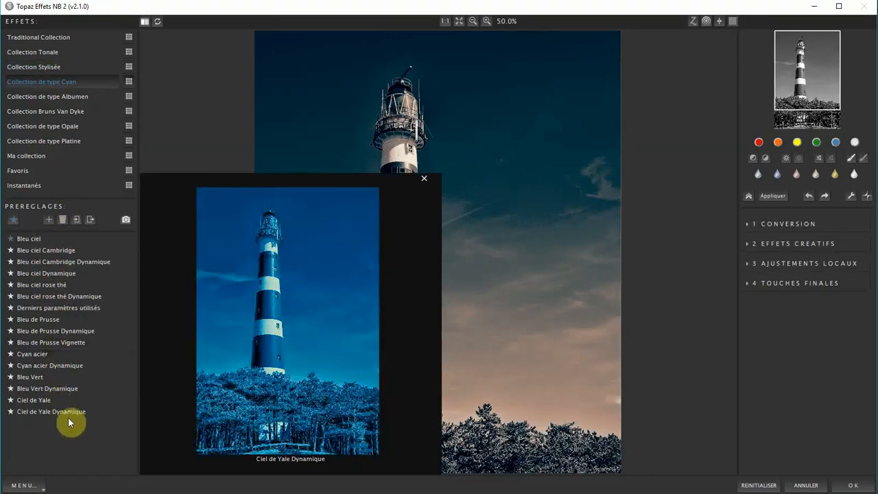
pyautogui.click(42, 100)
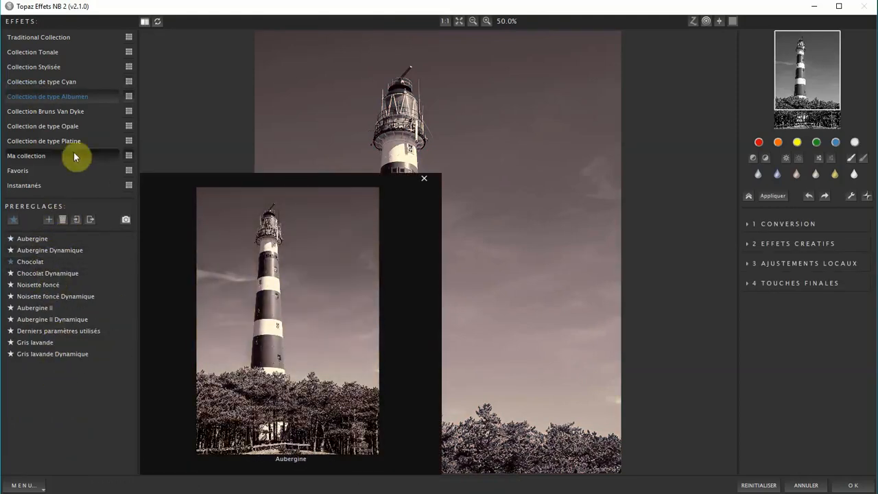
pyautogui.click(59, 114)
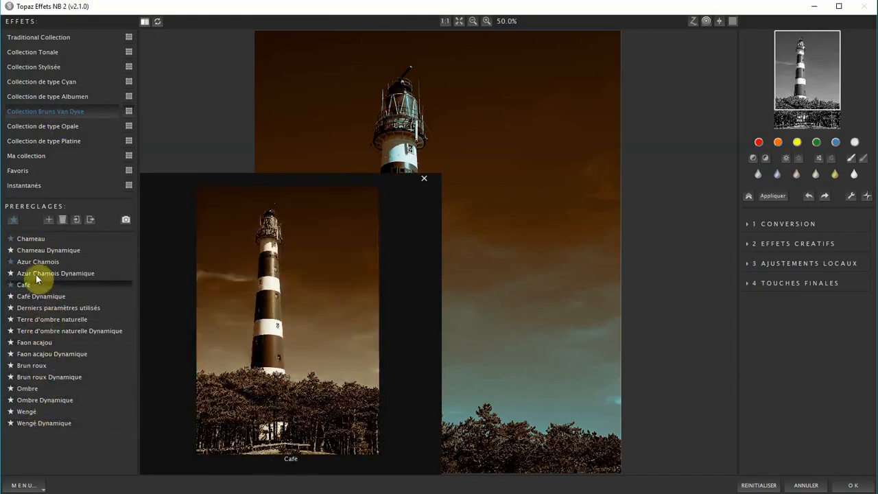
pyautogui.click(39, 127)
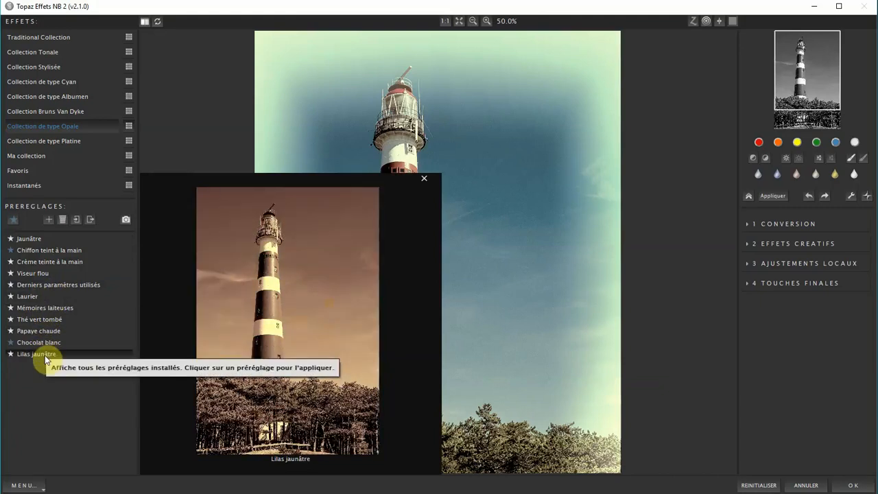
pyautogui.click(54, 140)
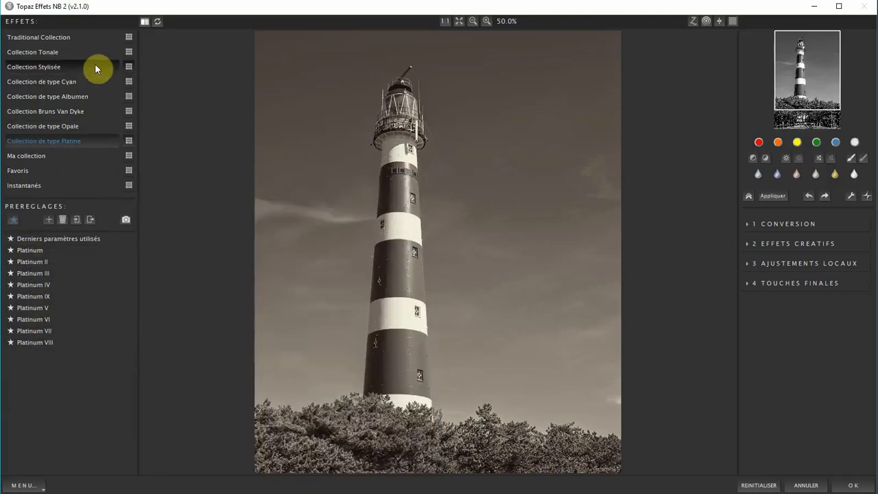
pyautogui.click(23, 172)
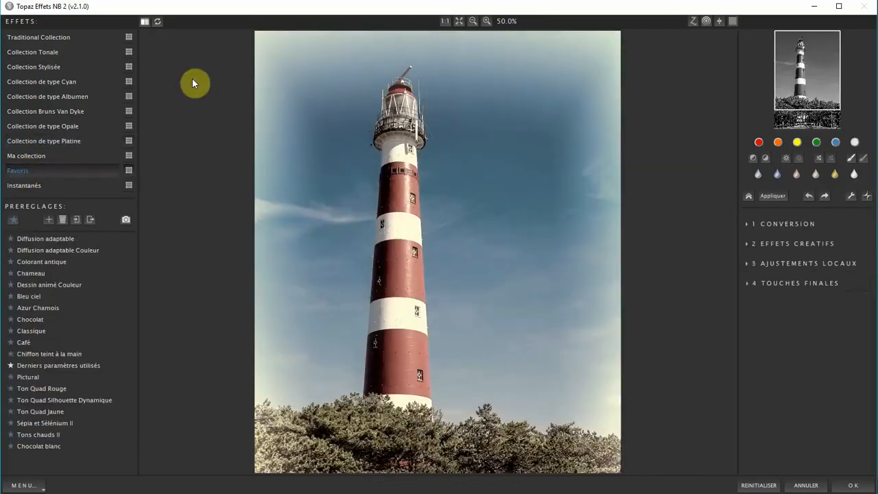
# Step: Apply the Platinum preset from Collection de type Platine and mark it as a favorite
pyautogui.click(42, 141)
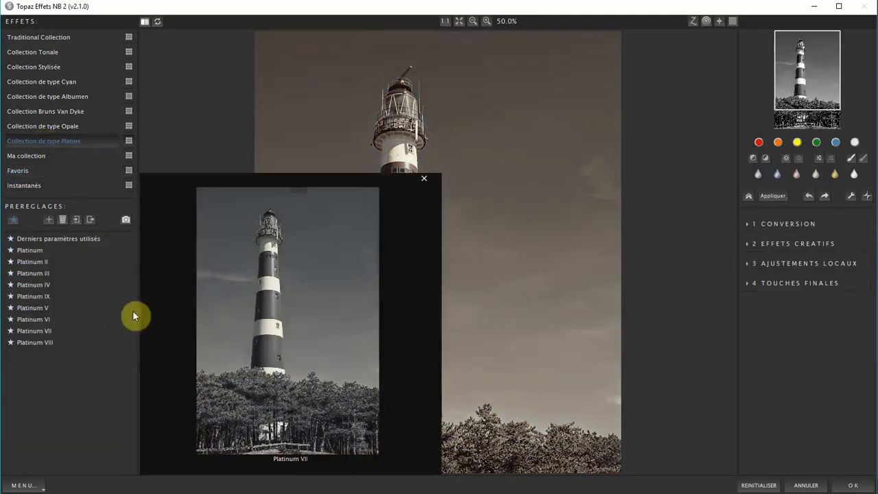
pyautogui.click(28, 251)
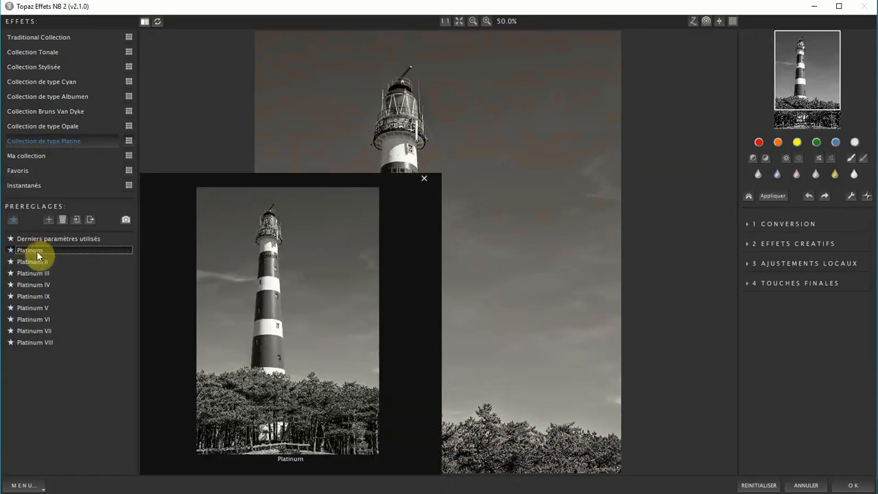
pyautogui.click(14, 220)
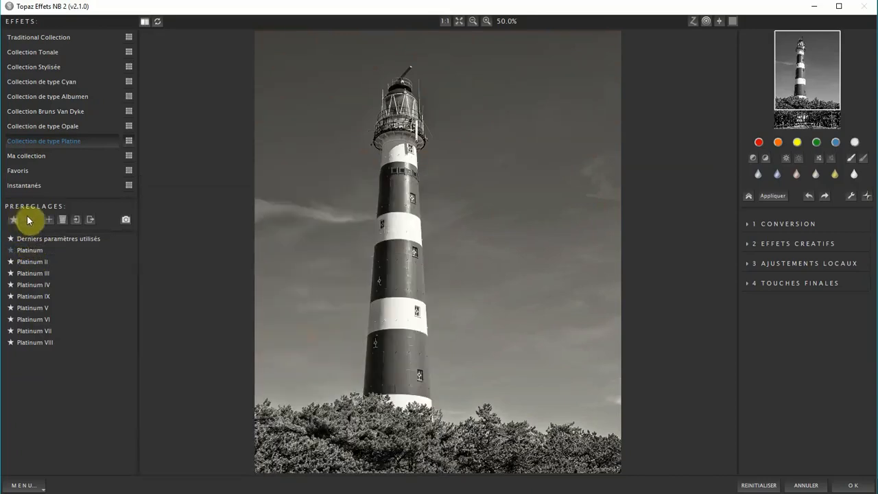
# Step: Remove the Platinum preset from the Favoris collection
pyautogui.click(23, 172)
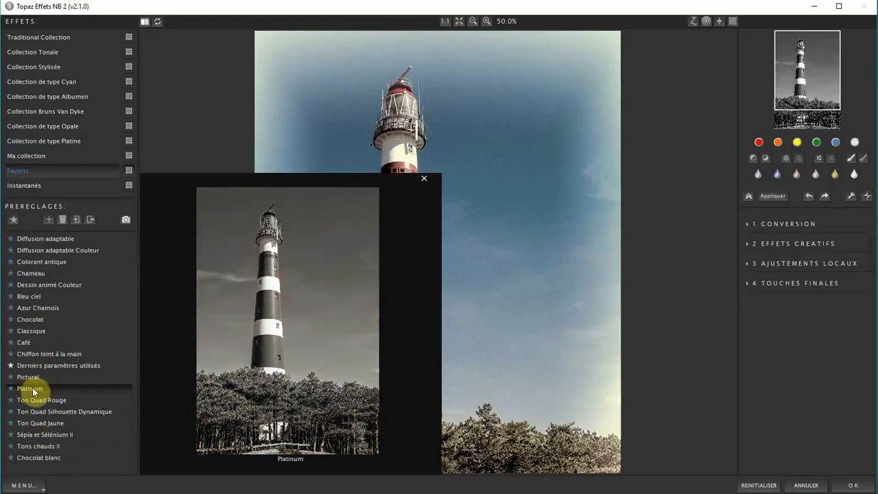
pyautogui.click(28, 389)
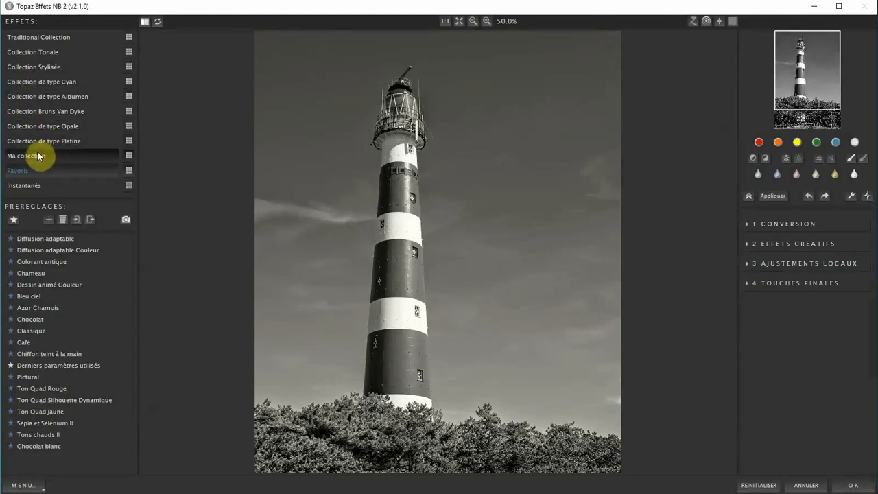
# Step: Switch to Ma collection and apply the red color filter to the photo
pyautogui.click(31, 156)
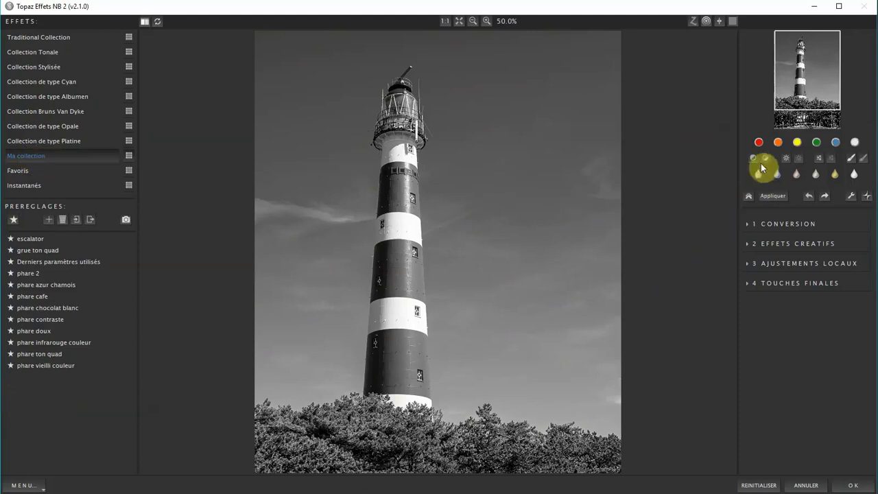
pyautogui.click(759, 143)
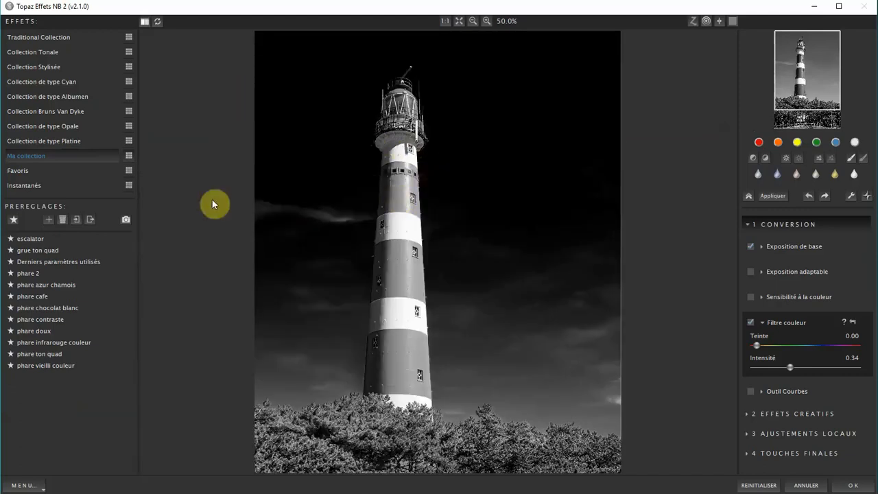
# Step: Save the current settings in Ma collection as "filtre rouge", good for Nature and Landscape plus Architecture and Buildings, with description "filtre rouge"
pyautogui.click(48, 220)
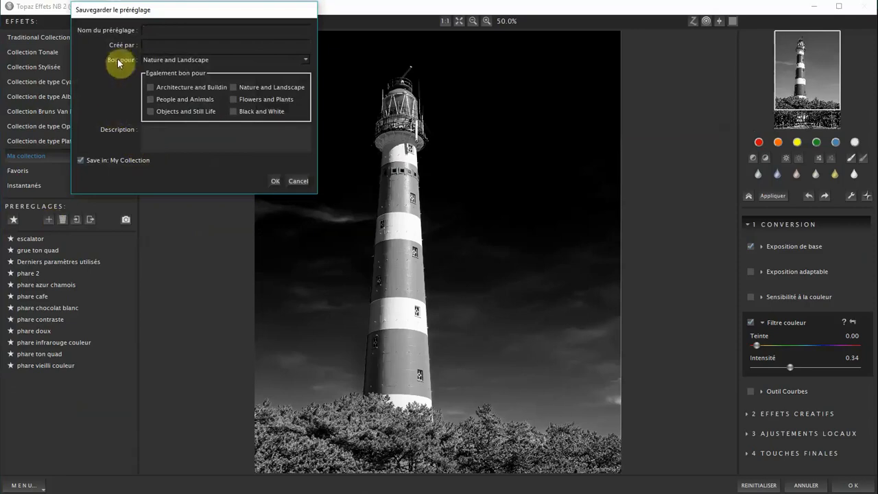
pyautogui.click(159, 30)
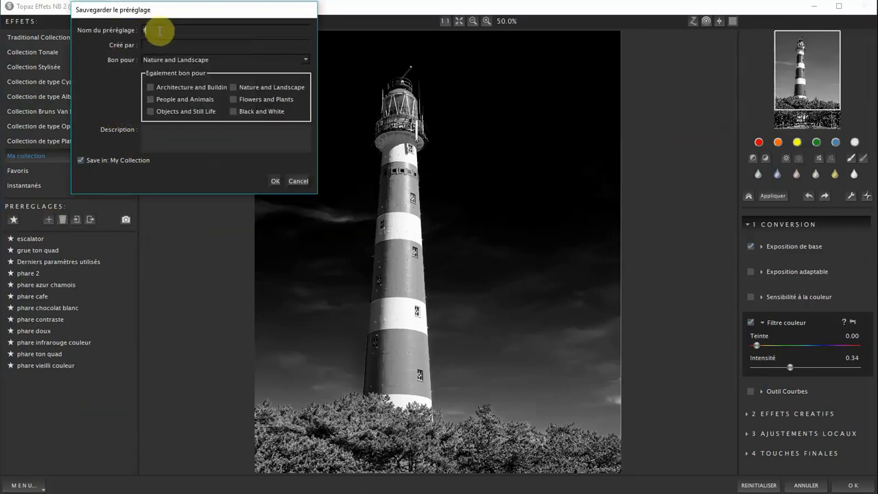
pyautogui.write('filtre rouge')
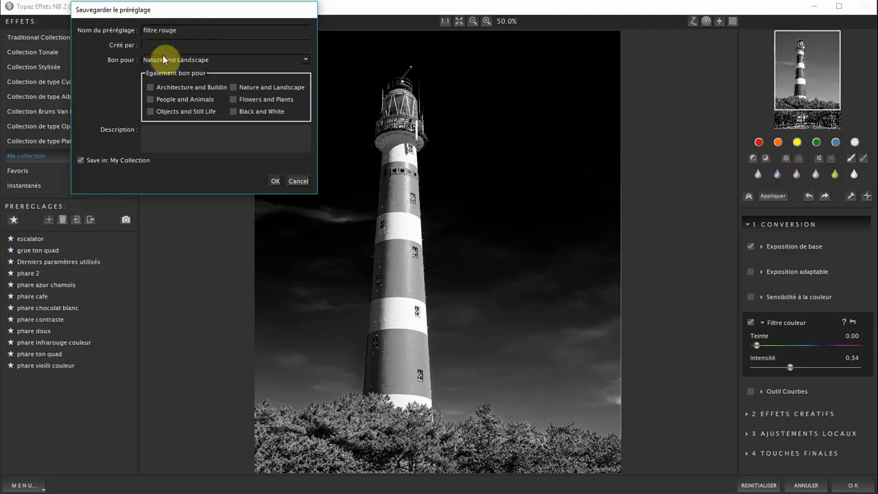
pyautogui.click(306, 59)
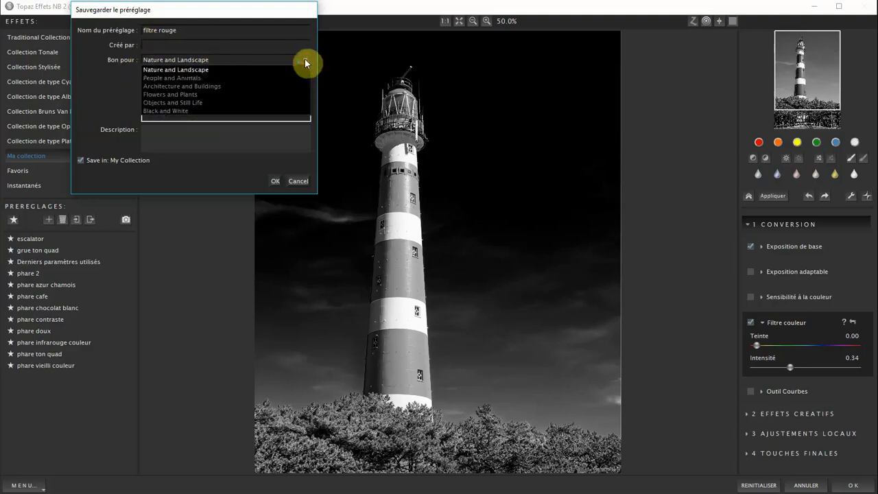
pyautogui.click(173, 69)
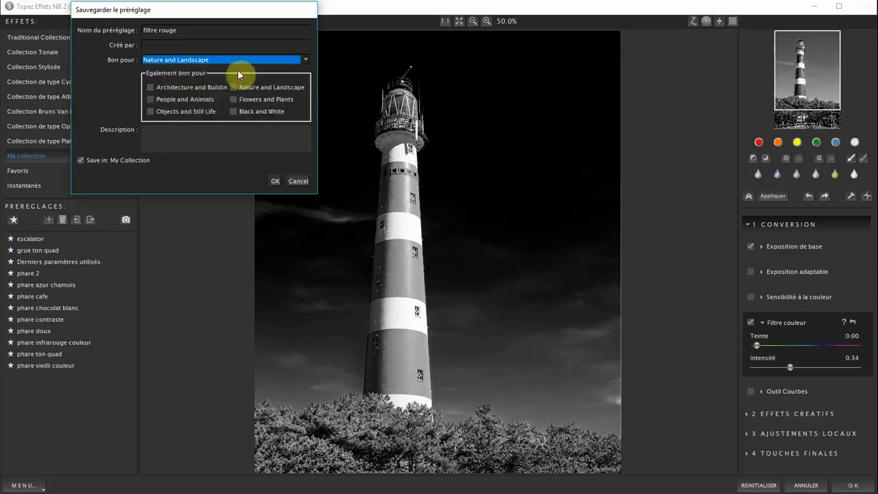
pyautogui.click(152, 88)
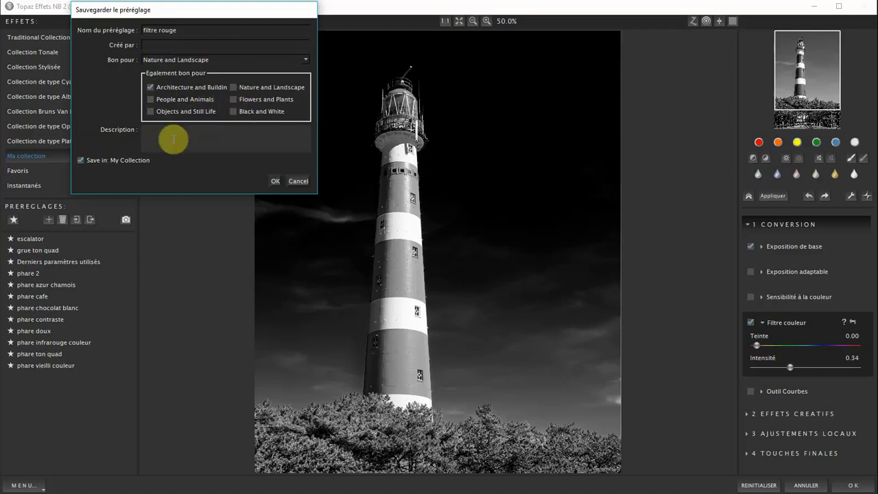
pyautogui.write('filtre rouge')
pyautogui.click(275, 180)
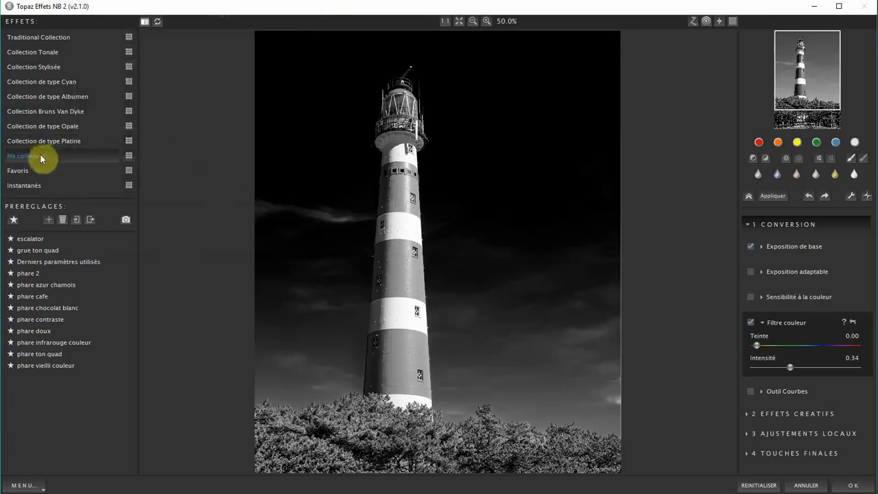
# Step: Reload Ma collection by way of Collection de type Platine and apply its filtre rouge preset, followed by phare cafe
pyautogui.moveTo(38, 242)
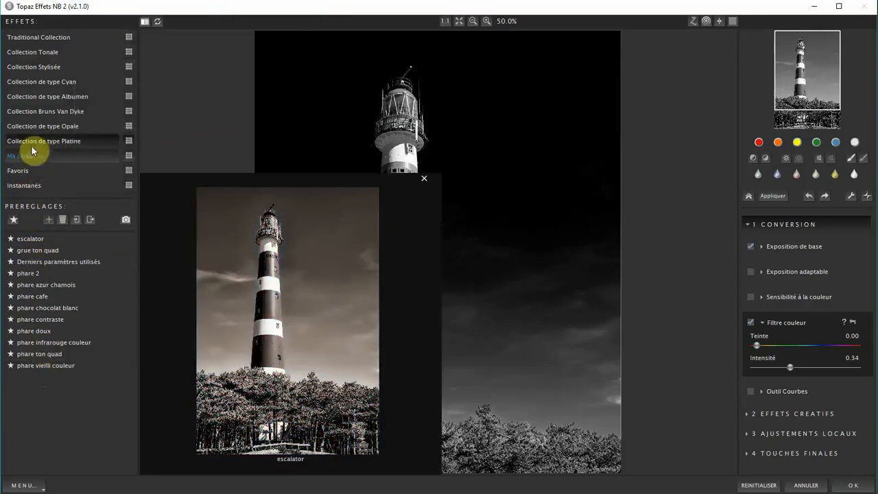
pyautogui.click(31, 140)
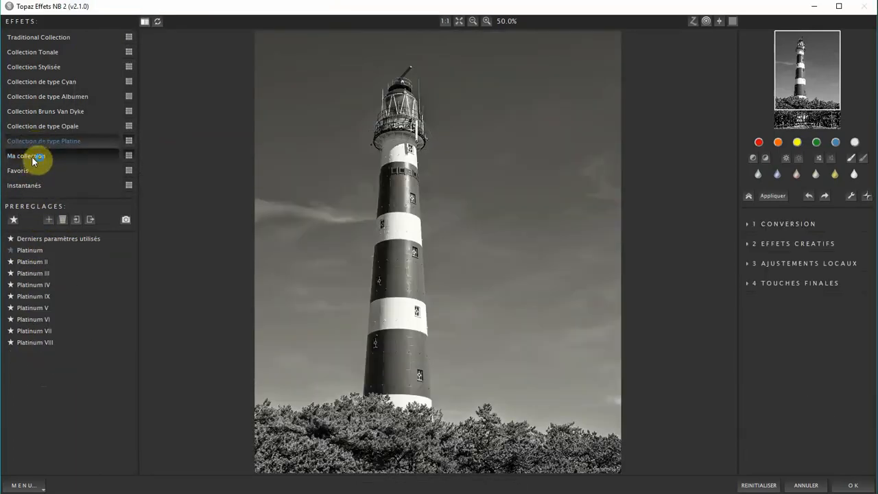
pyautogui.click(32, 157)
pyautogui.moveTo(42, 250)
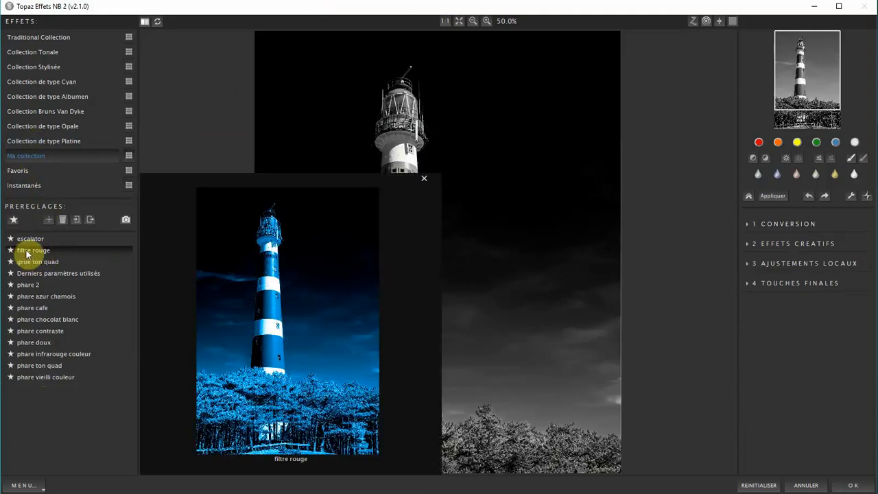
pyautogui.click(26, 249)
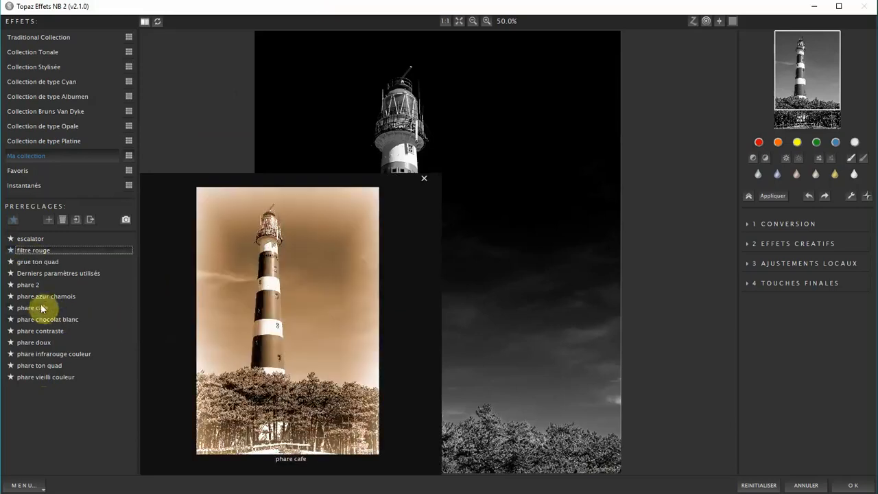
pyautogui.click(35, 308)
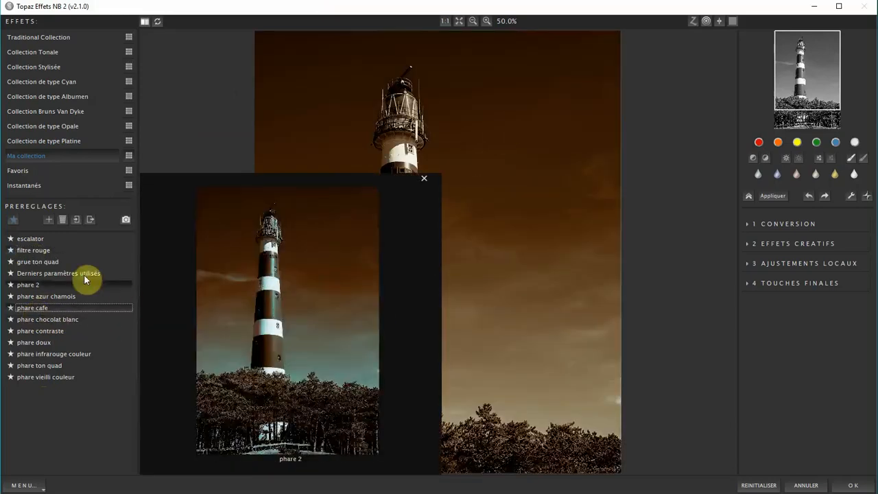
# Step: Reapply the filtre rouge preset from Ma collection and close the preset preview
pyautogui.click(39, 251)
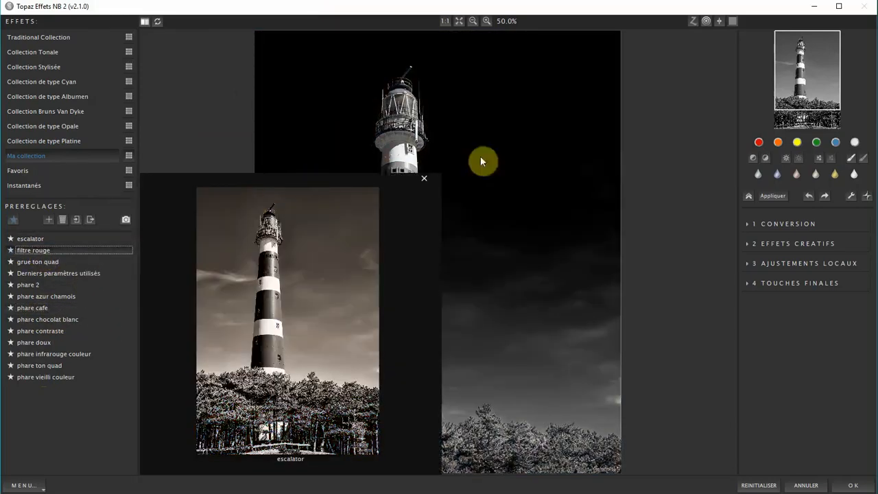
pyautogui.click(424, 178)
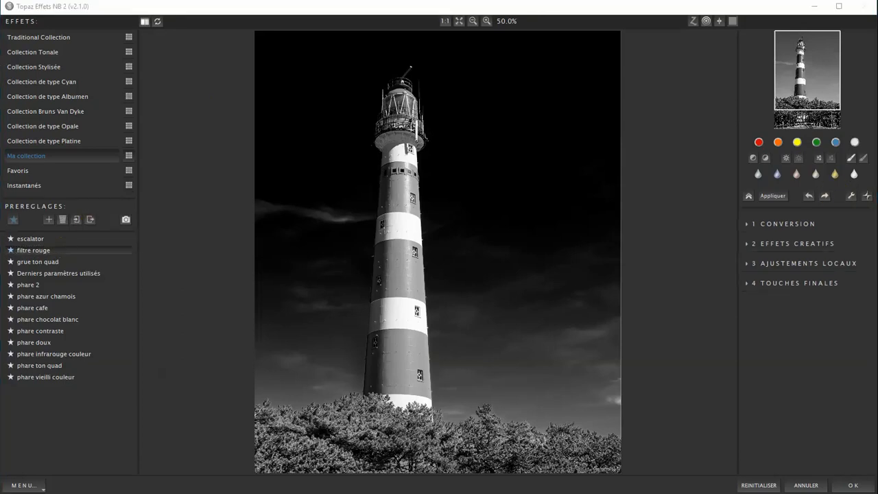
# Step: Switch to File Explorer, view the preset files in C:\Program Files (x86)\Topaz Labs\Topaz BW 2\Presets\My Collection, and close the window
pyautogui.click(868, 202)
pyautogui.click(839, 239)
pyautogui.rightClick(263, 127)
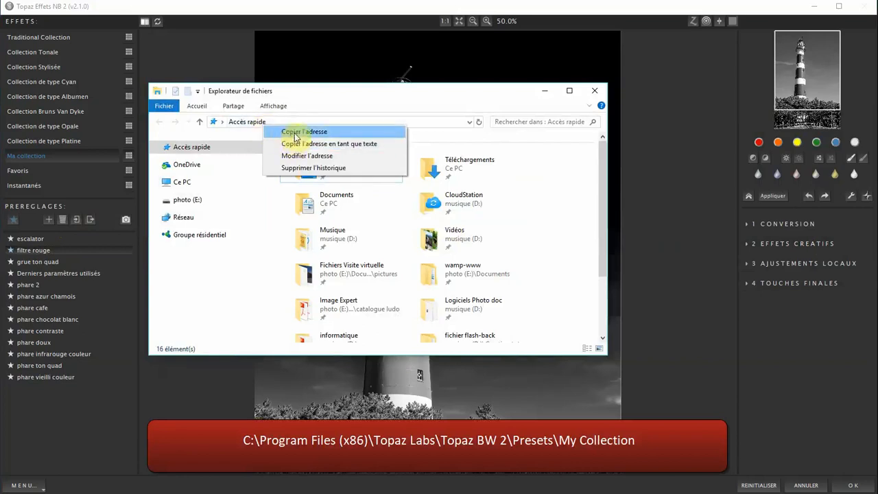
pyautogui.click(304, 131)
pyautogui.click(295, 122)
pyautogui.rightClick(295, 122)
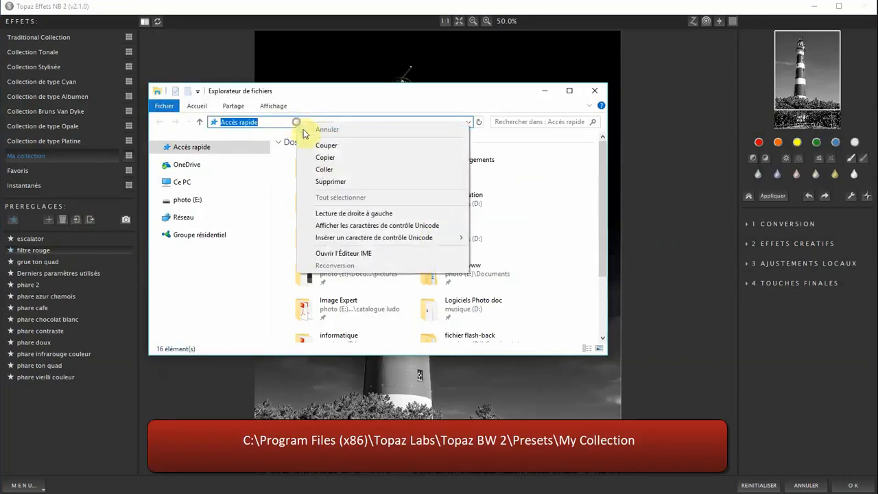
pyautogui.click(324, 172)
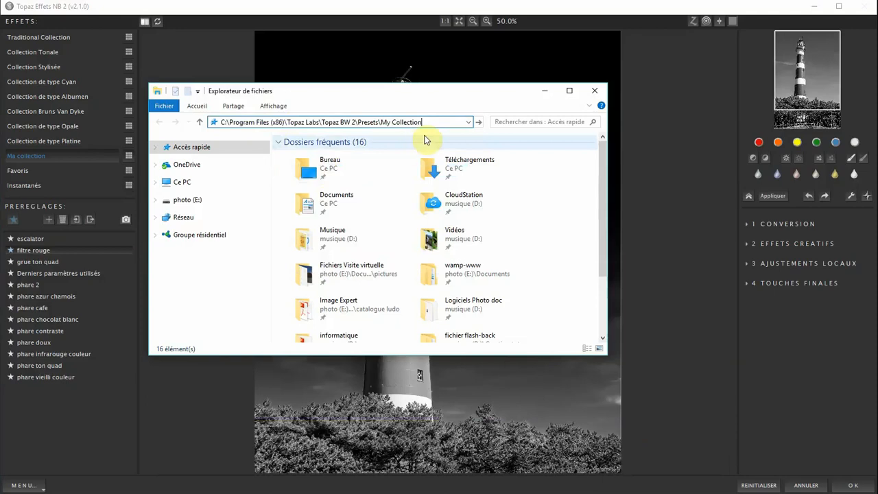
pyautogui.press('Return')
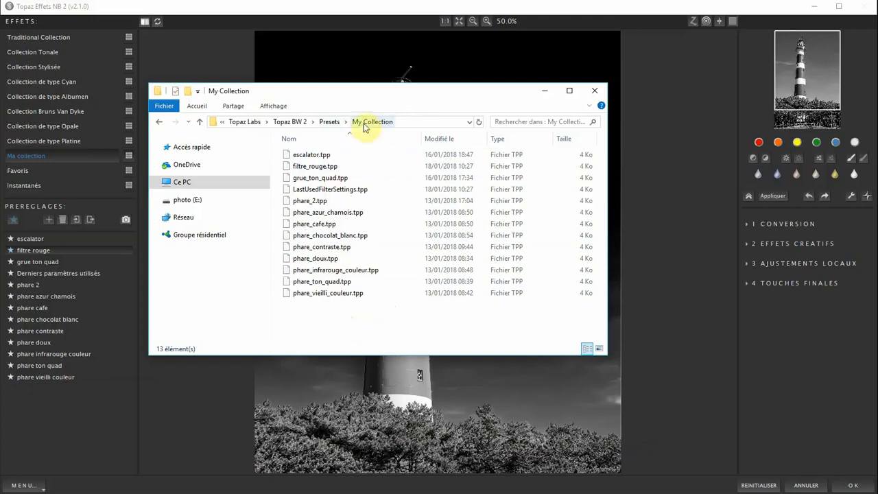
pyautogui.click(594, 93)
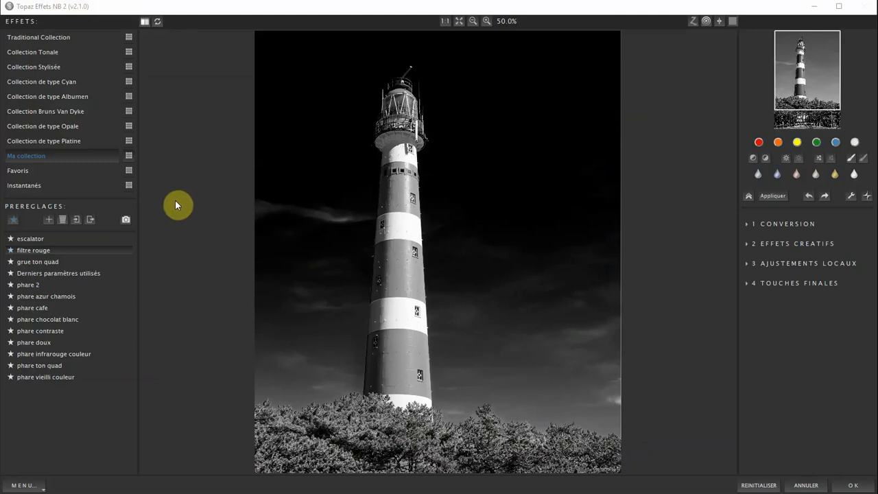
# Step: Take a snapshot of the current filtre rouge look, and apply the orange color filter with the cool blue tone
pyautogui.click(126, 221)
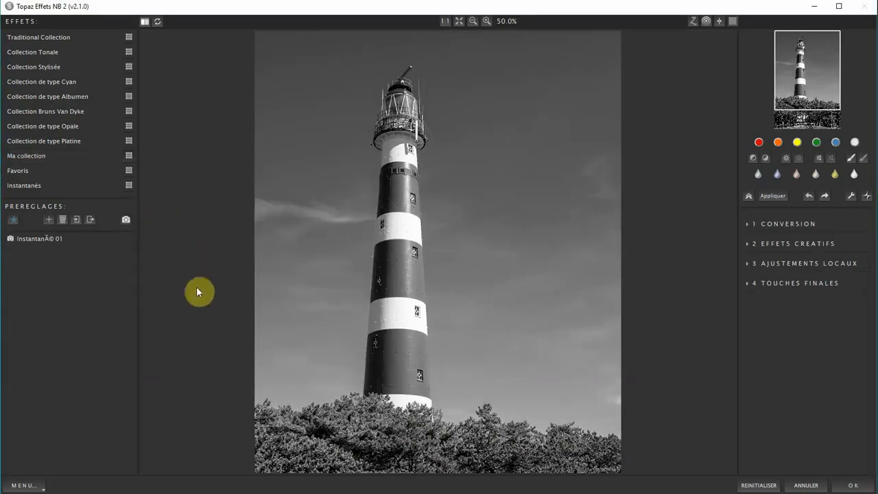
pyautogui.moveTo(32, 241)
pyautogui.click(777, 143)
pyautogui.click(778, 173)
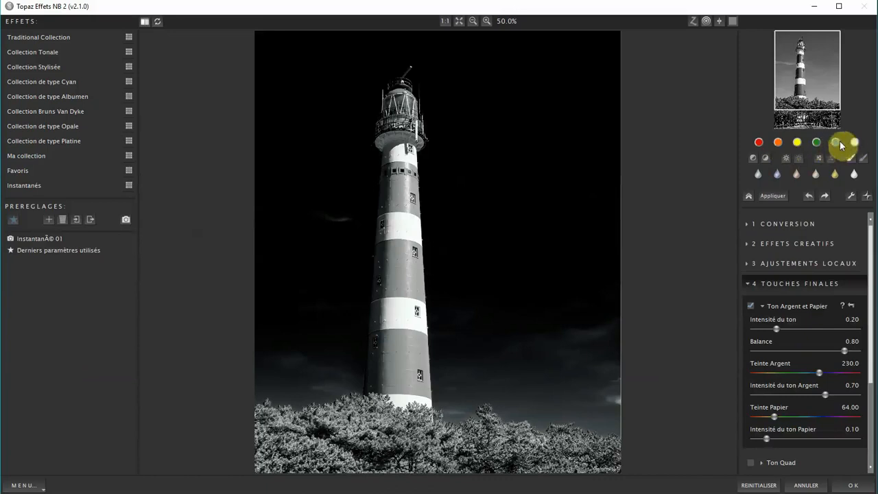
# Step: Apply the blue color filter with a warm sepia tone, and store this look as a second snapshot
pyautogui.click(838, 143)
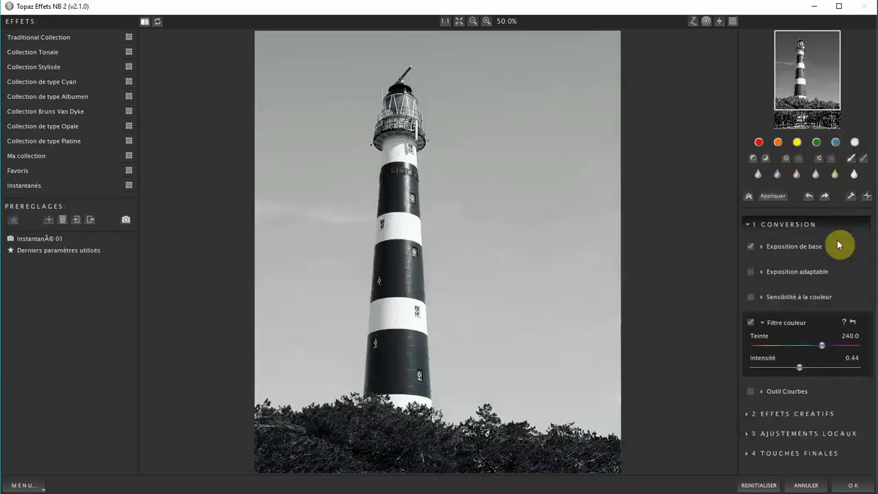
pyautogui.click(816, 175)
pyautogui.click(126, 220)
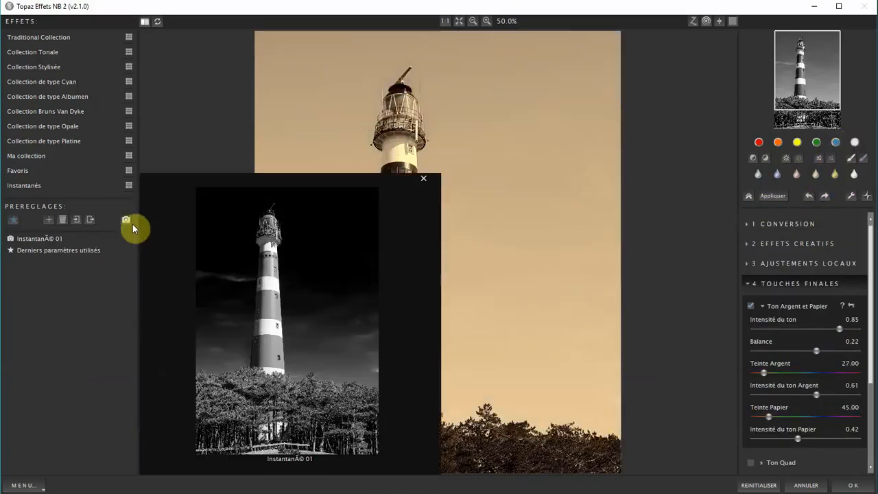
pyautogui.click(126, 220)
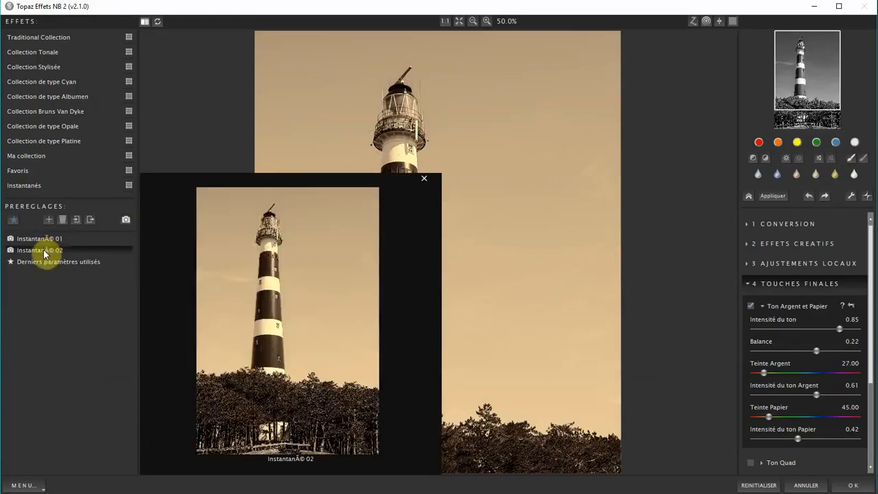
# Step: Switch back and forth between the two snapshots to compare their looks on the photo
pyautogui.click(44, 253)
pyautogui.click(43, 240)
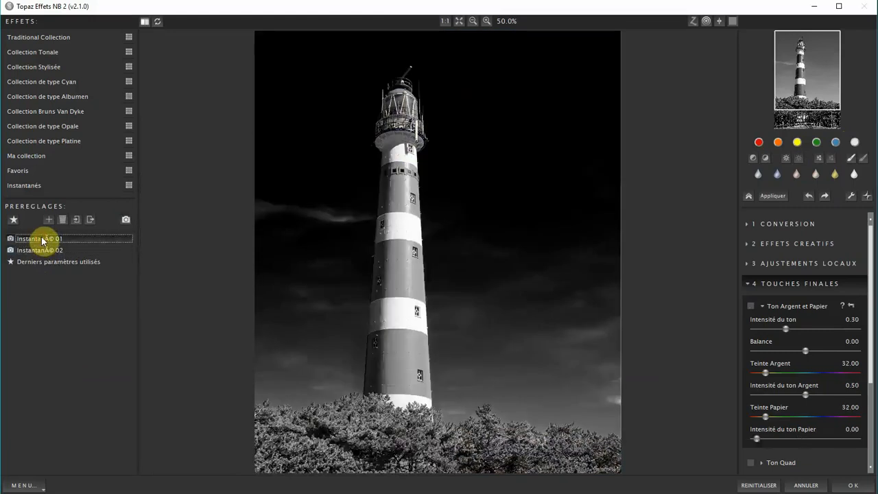
pyautogui.click(52, 252)
pyautogui.click(52, 239)
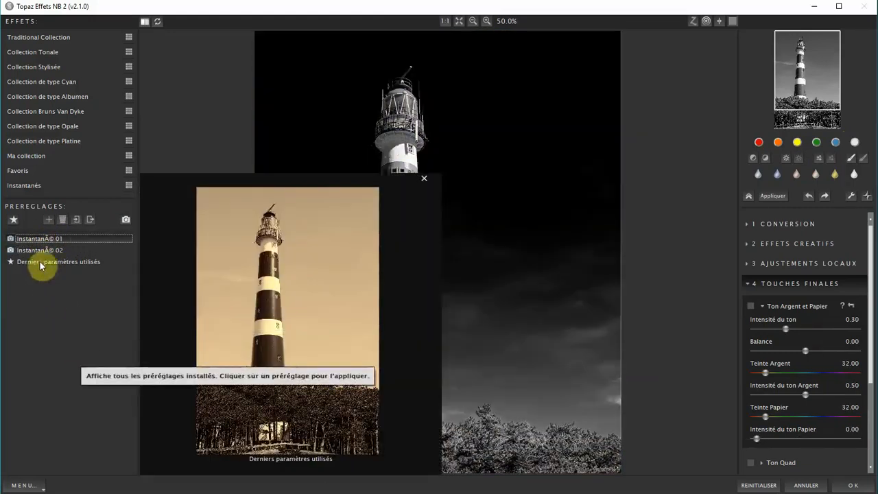
# Step: Delete both snapshots from the Instantanés collection
pyautogui.click(63, 220)
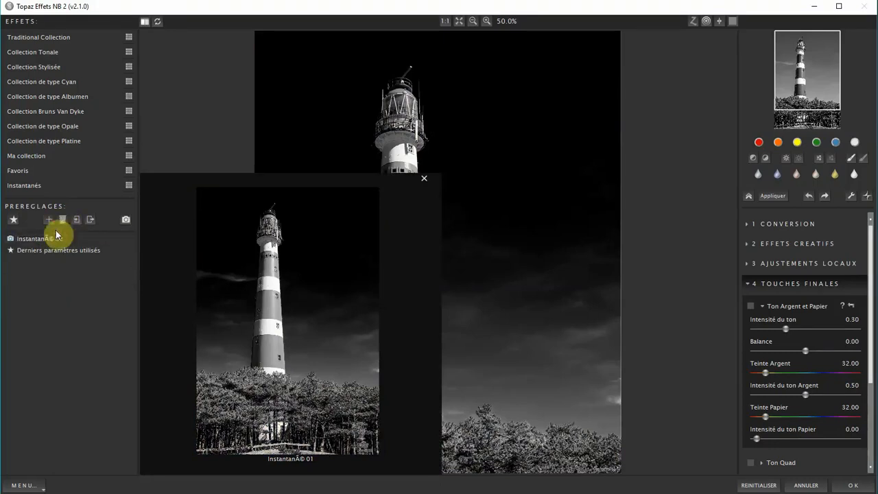
pyautogui.click(62, 220)
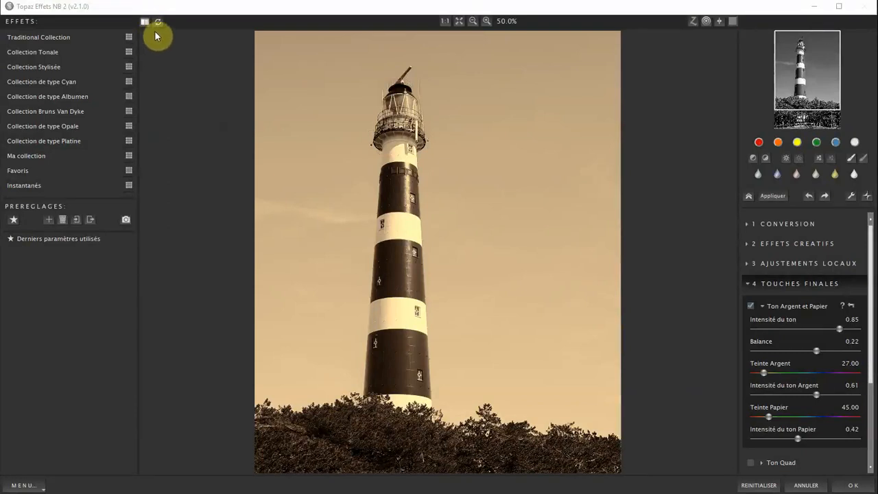
# Step: Compare the original photo with the processed result, first side by side and by toggling the single view
pyautogui.click(145, 24)
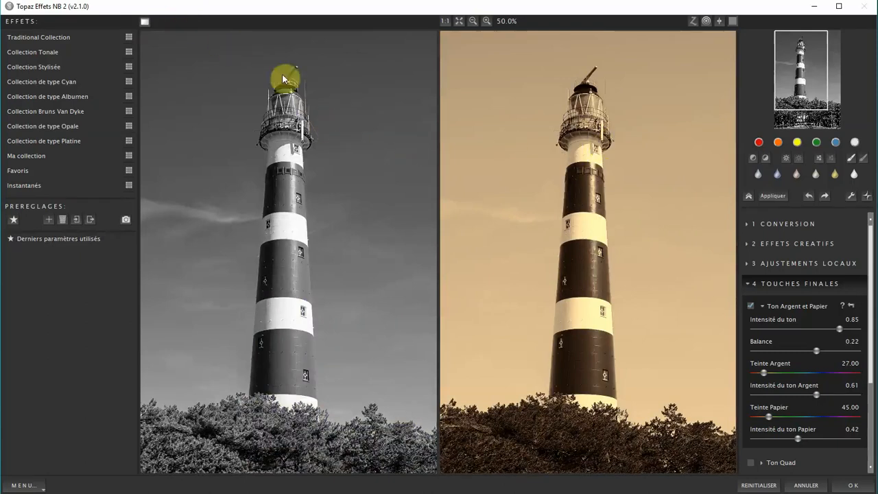
pyautogui.click(146, 22)
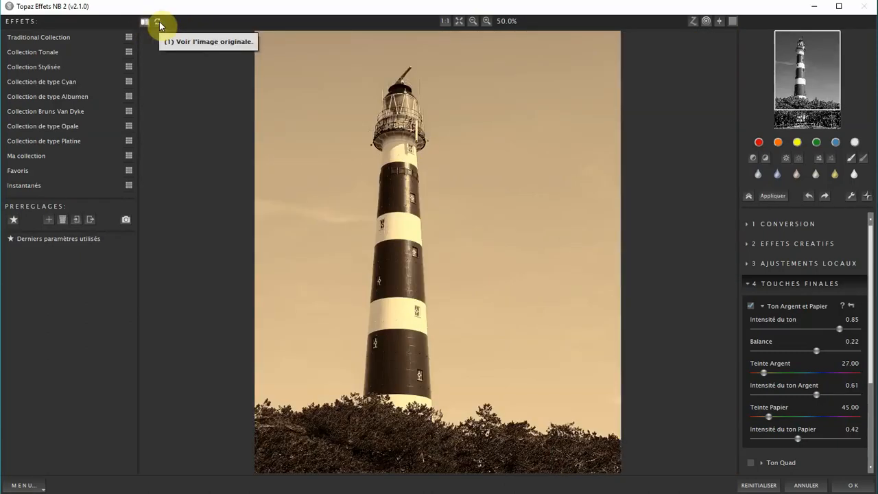
pyautogui.click(159, 24)
pyautogui.click(159, 24)
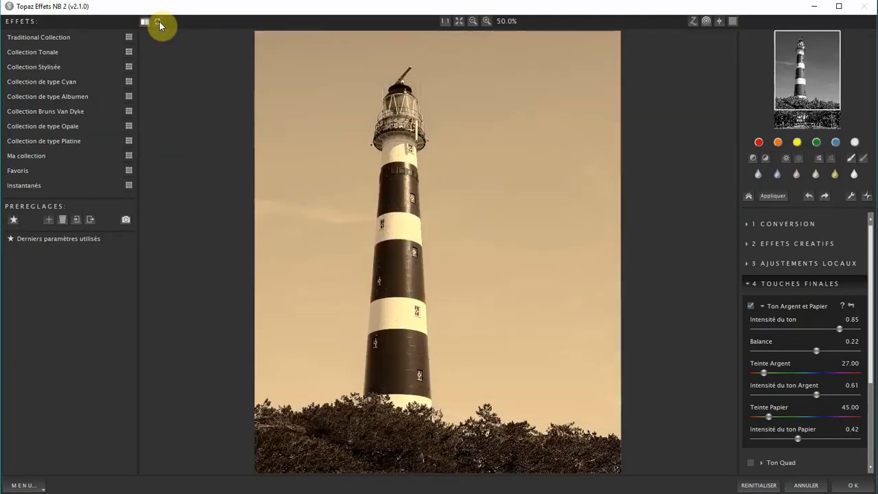
pyautogui.click(158, 24)
pyautogui.click(158, 25)
pyautogui.click(158, 25)
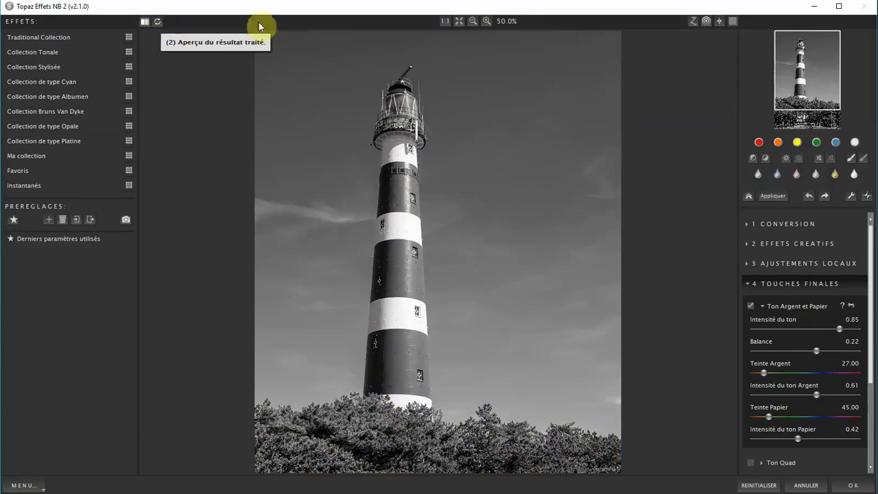
# Step: View the photo at 100%, fitted to the window, and at 50%
pyautogui.click(444, 22)
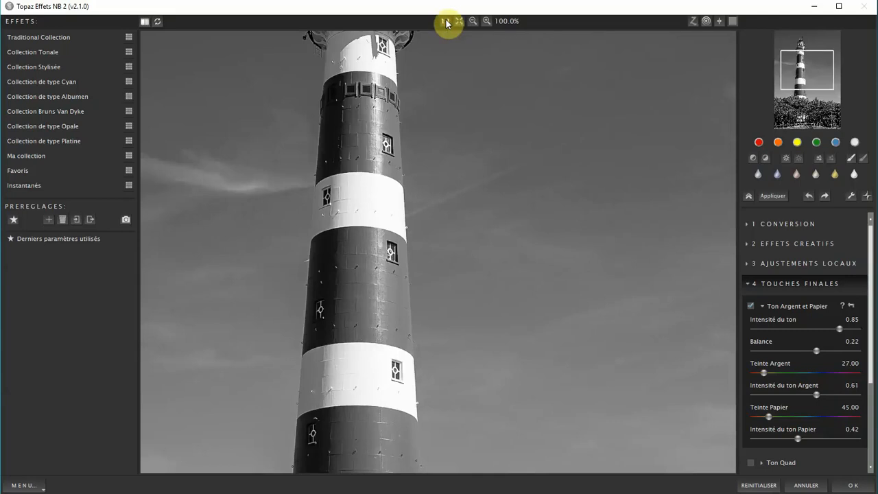
pyautogui.click(460, 24)
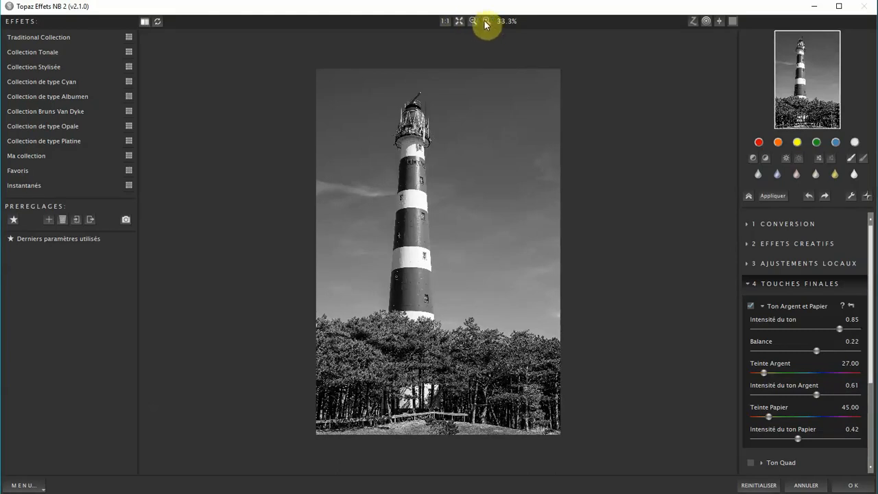
pyautogui.click(485, 22)
pyautogui.click(472, 25)
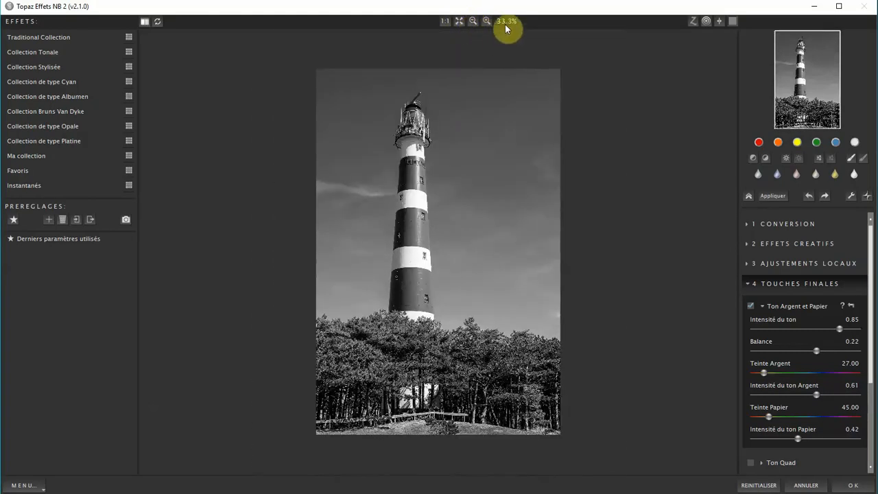
pyautogui.click(485, 25)
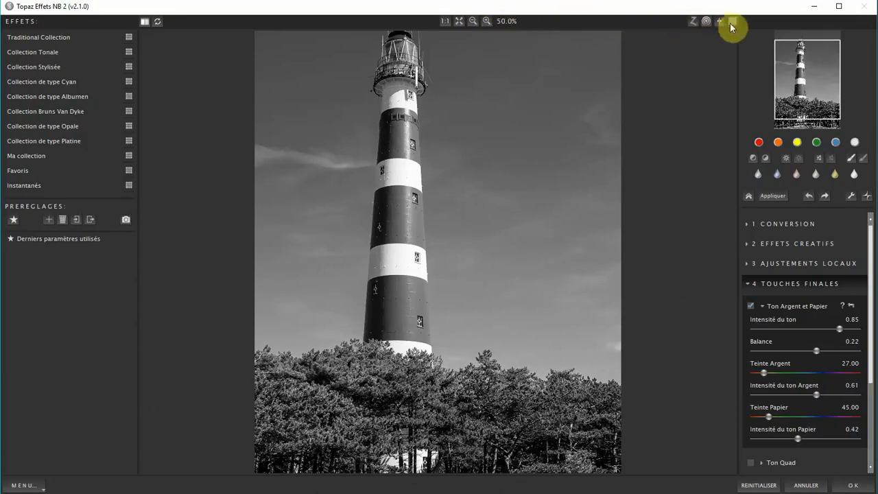
# Step: Show Mode Régions and highlight the darkest zone (0) and the brightest zone on the photo
pyautogui.click(696, 24)
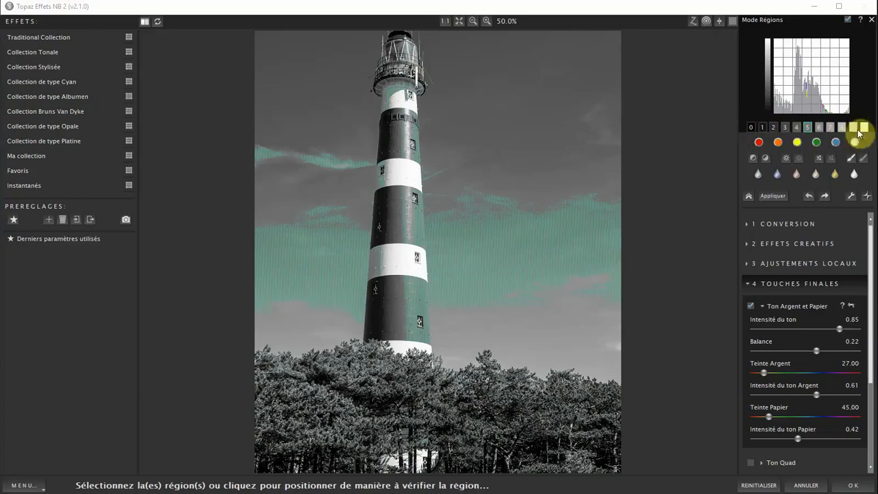
pyautogui.click(752, 128)
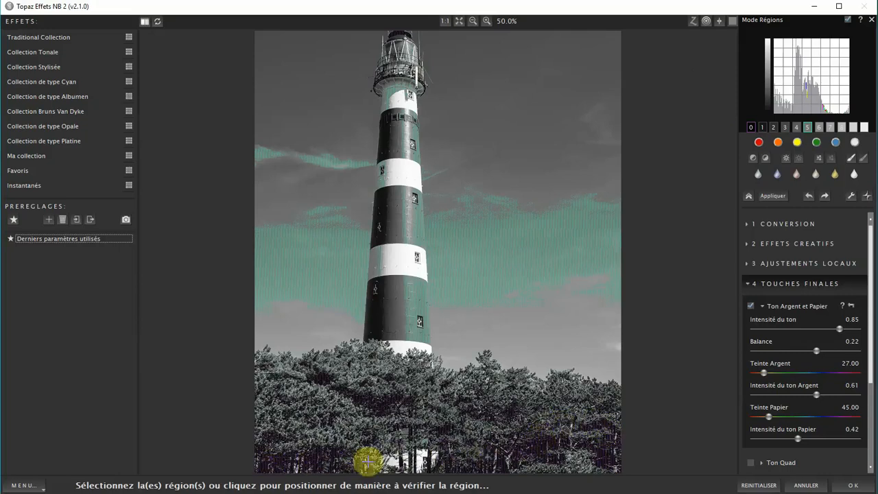
pyautogui.click(864, 128)
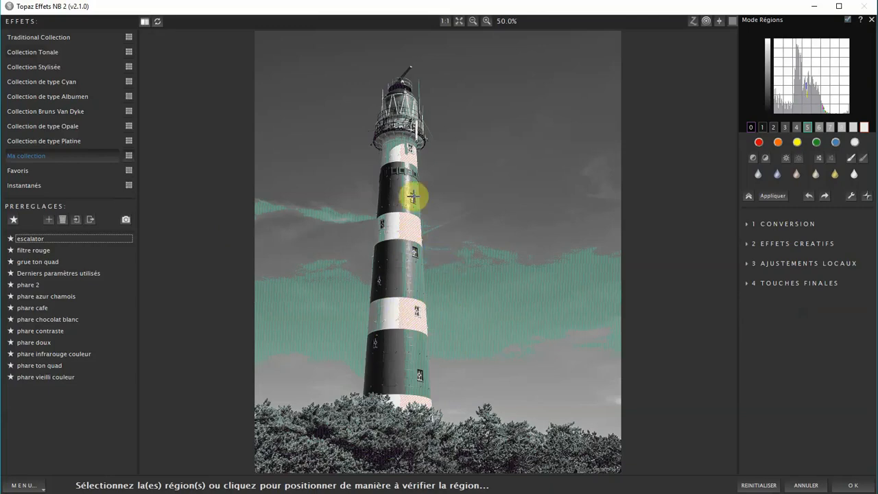
# Step: Examine the highlighted zones at 100%, turn off the brightest zone's highlight, and fit the whole photo in view
pyautogui.click(445, 22)
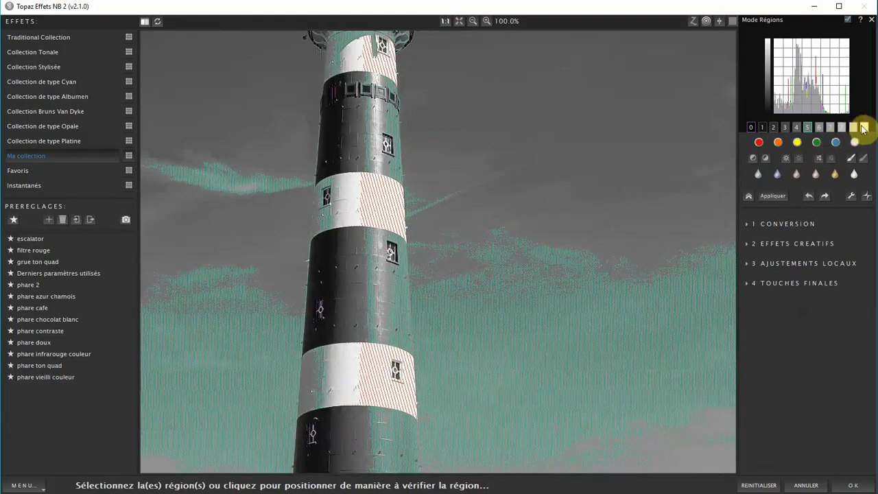
pyautogui.click(864, 128)
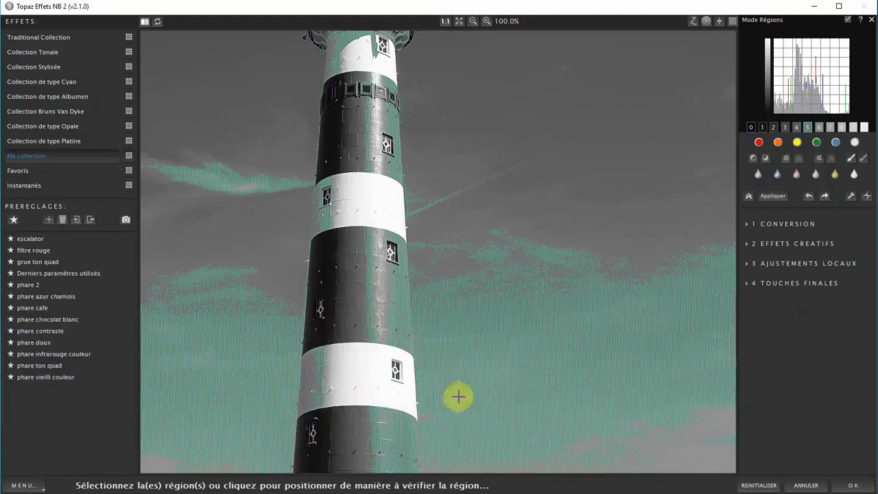
pyautogui.click(459, 21)
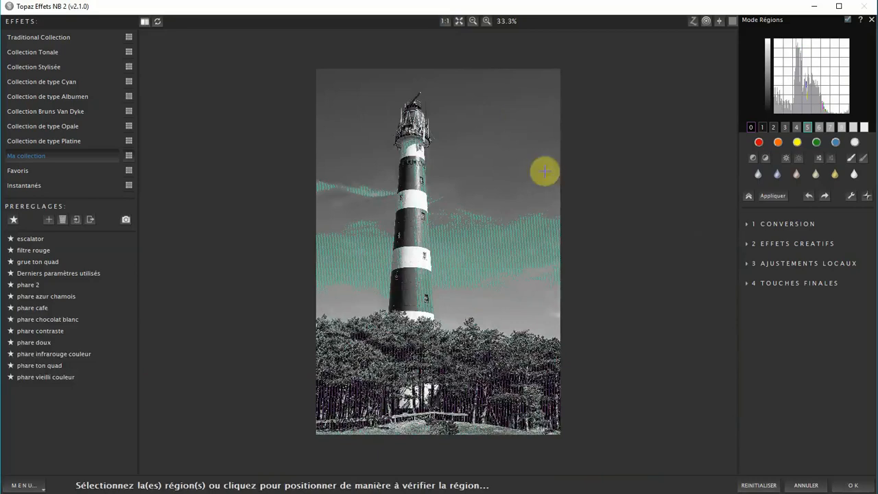
# Step: Accept the effect settings and open the resulting n&b-90-Modifier-4.tif in Lightroom's Develop module
pyautogui.click(851, 486)
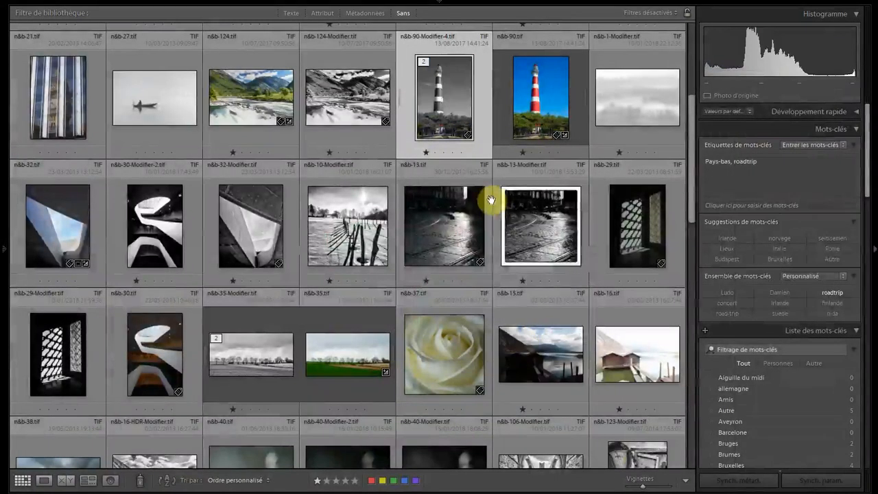
pyautogui.doubleClick(452, 97)
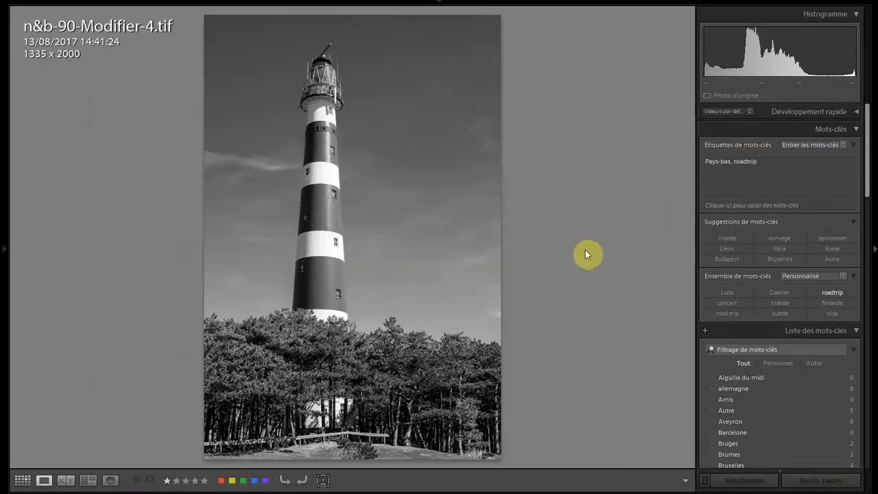
pyautogui.press('d')
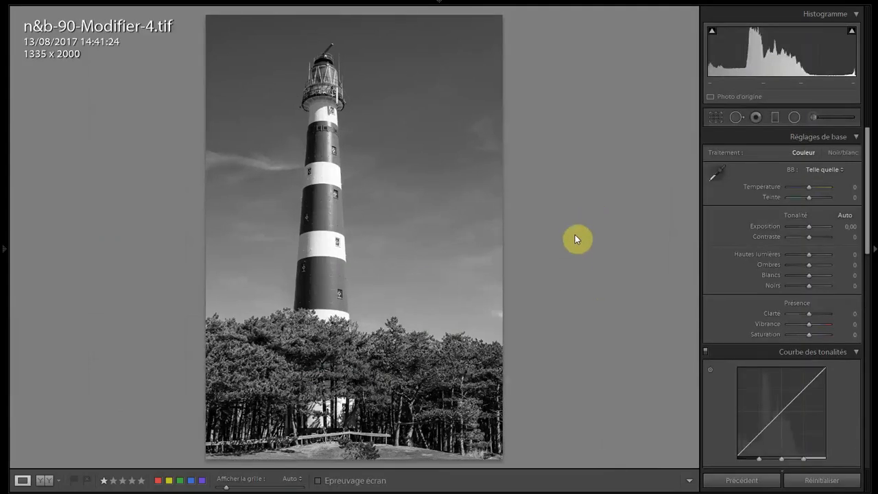
# Step: Turn on the clipping indicators and examine the lighthouse tower's white bands up close
pyautogui.press('j')
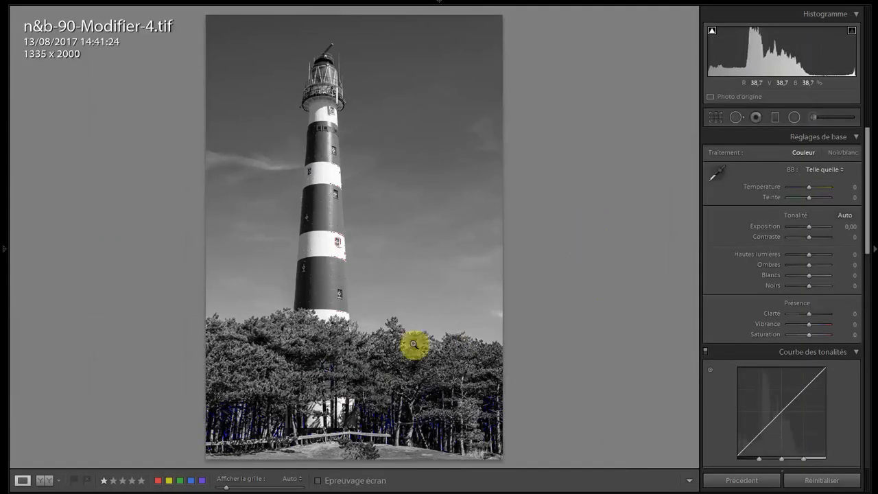
pyautogui.click(337, 183)
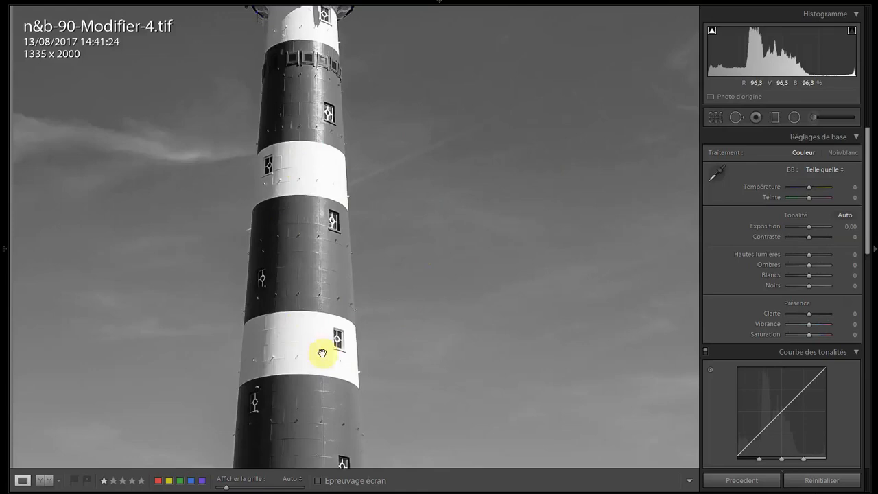
# Step: Check the shadow clipping in the trees around the lighthouse's base and delete n&b-90-Modifier-4.tif from the library grid
pyautogui.scroll(-5, 449, 266)
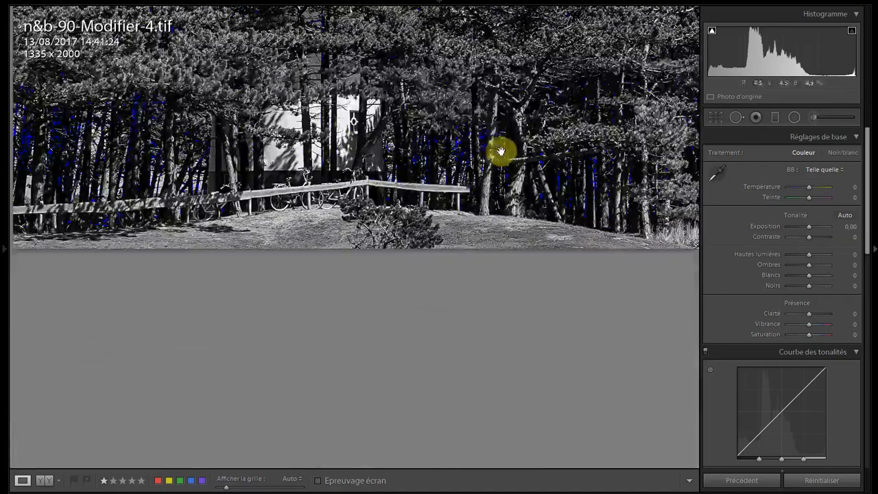
pyautogui.press('g')
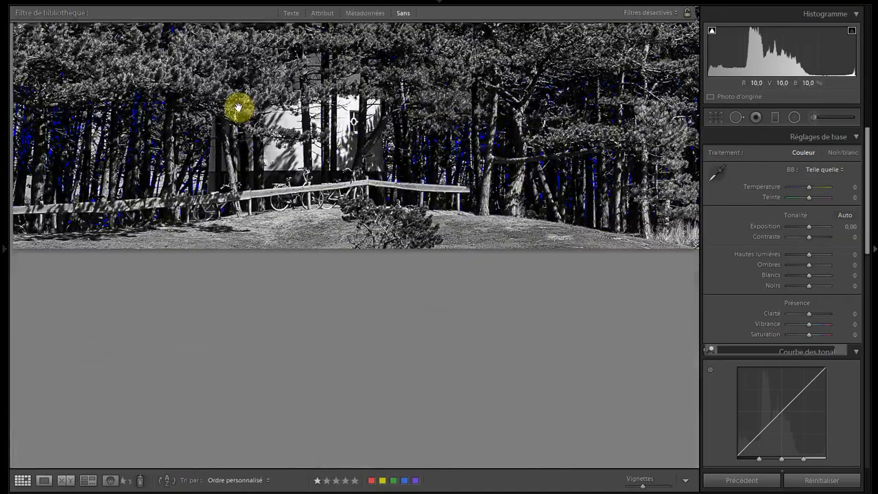
pyautogui.press('Delete')
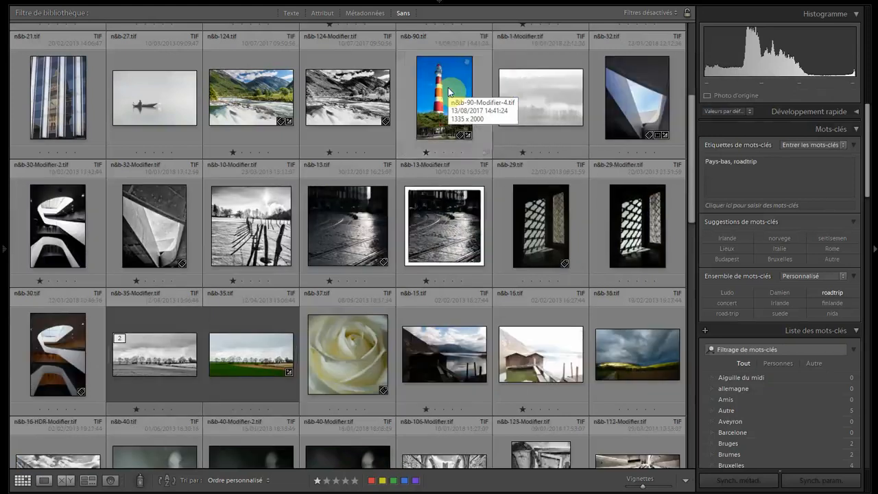
# Step: Send n&b-90.tif to Fusion Express 2 (64 bit) as a 16-bit TIFF copy with the Lightroom corrections
pyautogui.rightClick(448, 88)
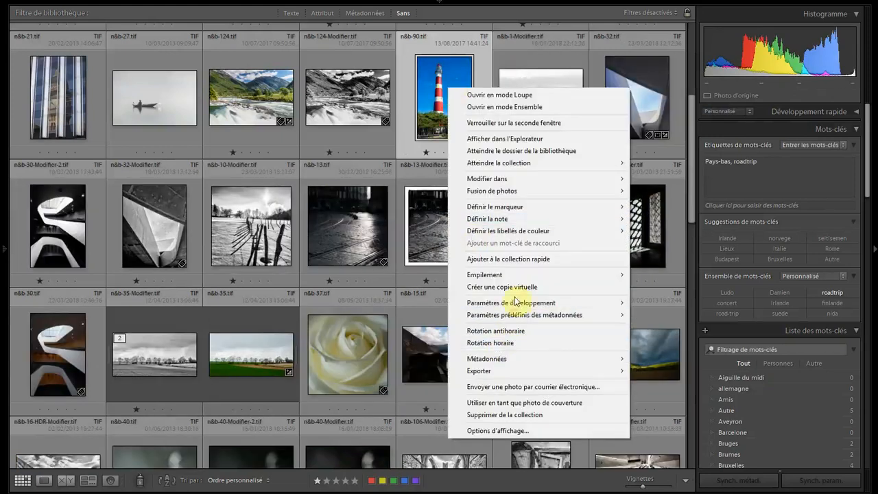
pyautogui.moveTo(499, 180)
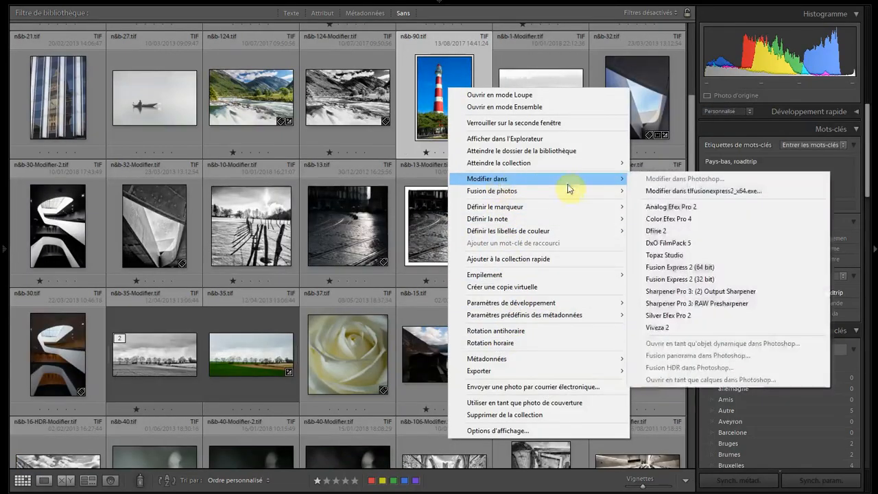
pyautogui.click(665, 267)
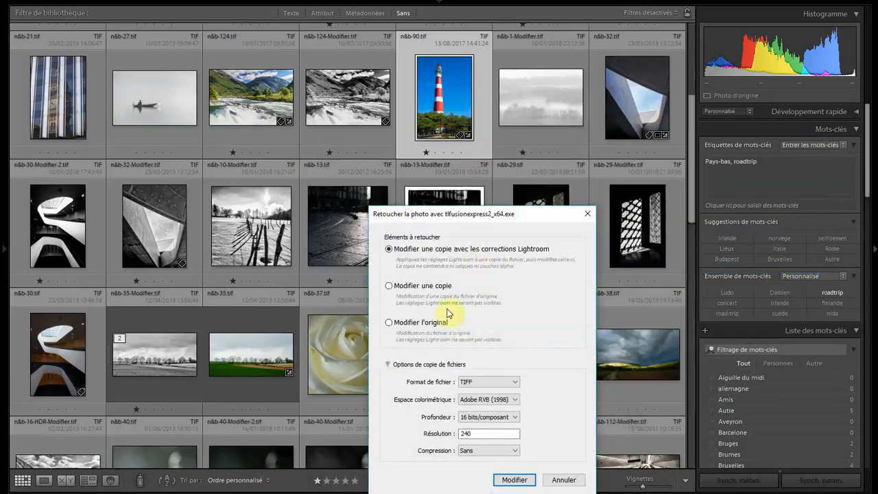
pyautogui.click(512, 480)
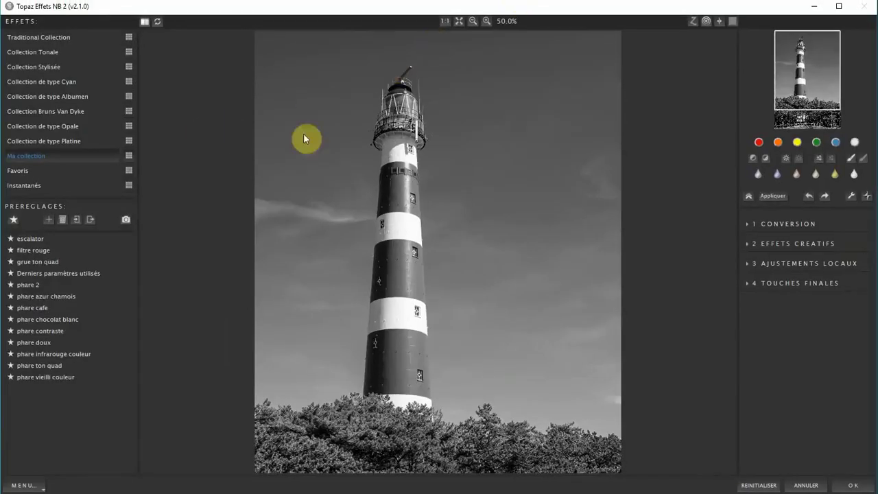
# Step: Show and hide Mode Régions, and inspect the tower's upper white band in Mode consultation
pyautogui.click(692, 22)
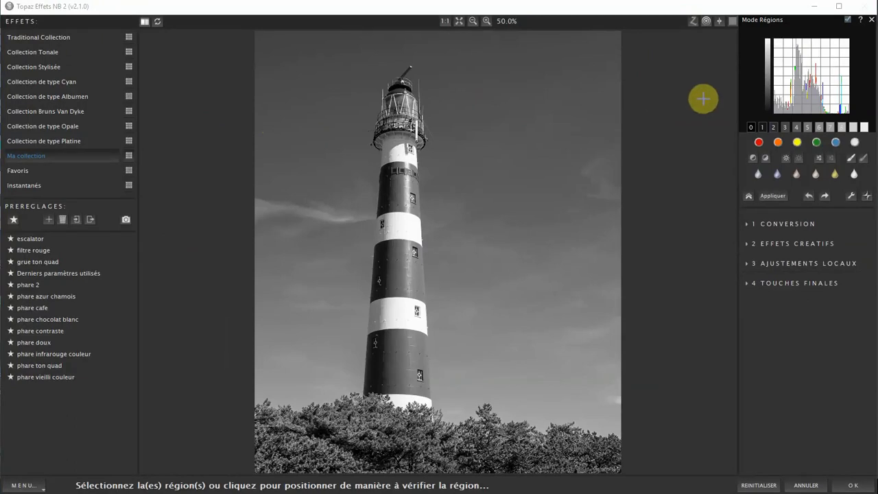
pyautogui.click(693, 22)
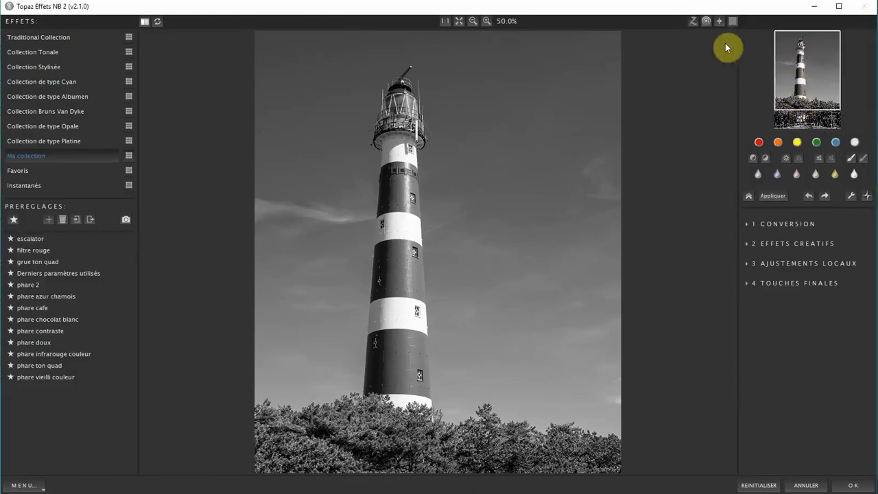
pyautogui.click(707, 22)
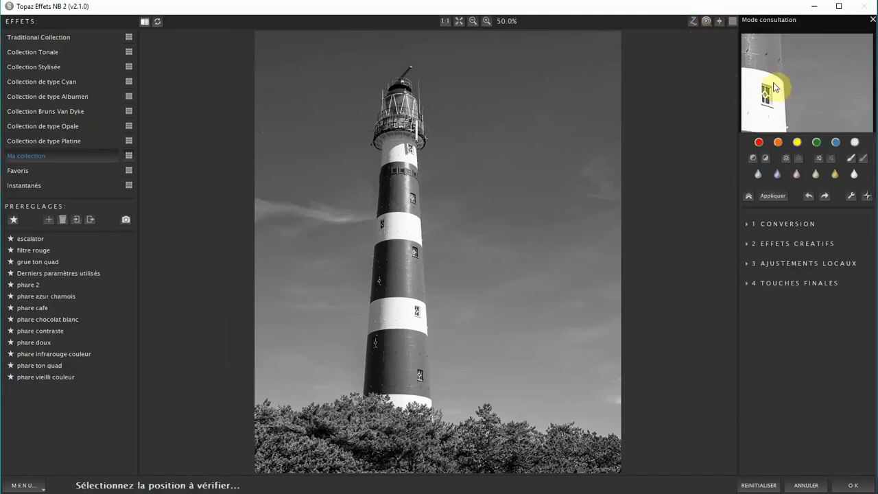
pyautogui.click(396, 223)
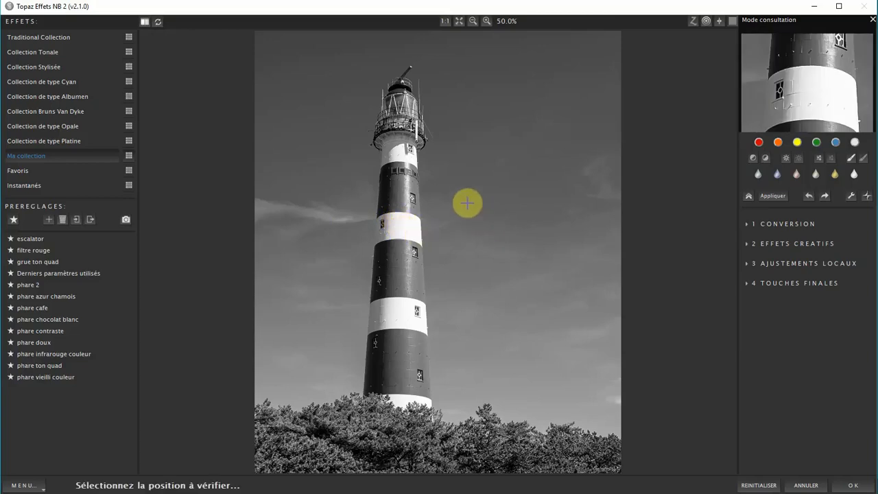
# Step: Examine the tower and the trees at 100% and fit the whole photo in view
pyautogui.click(447, 22)
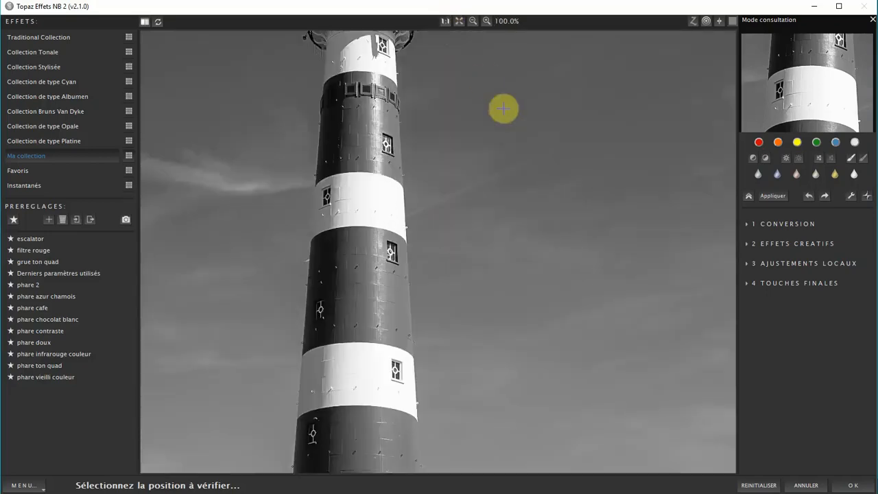
pyautogui.click(808, 104)
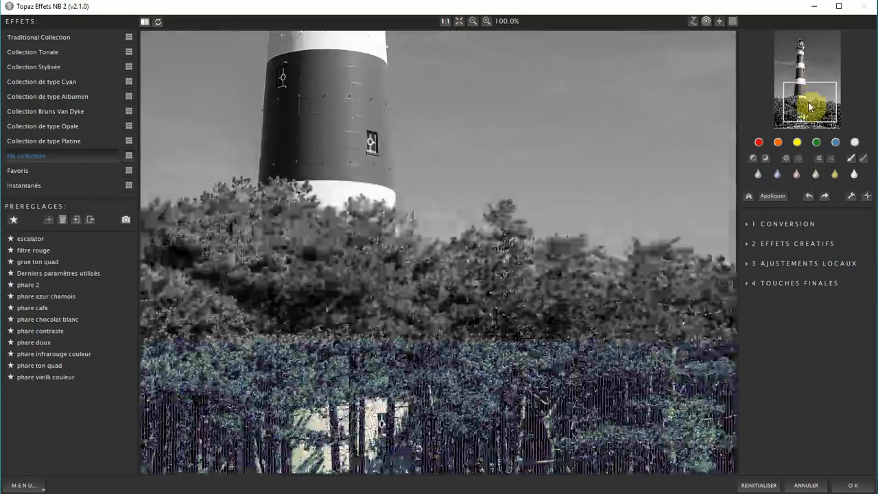
pyautogui.moveTo(810, 107); pyautogui.dragTo(810, 83)
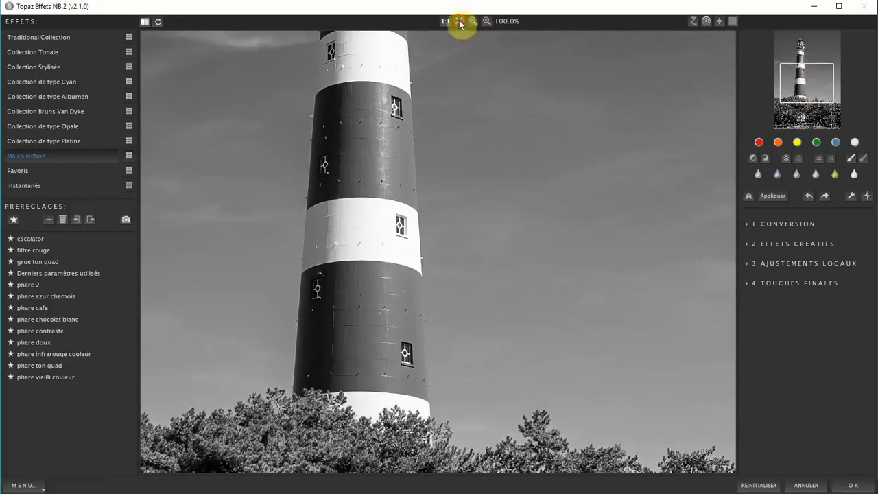
pyautogui.click(459, 22)
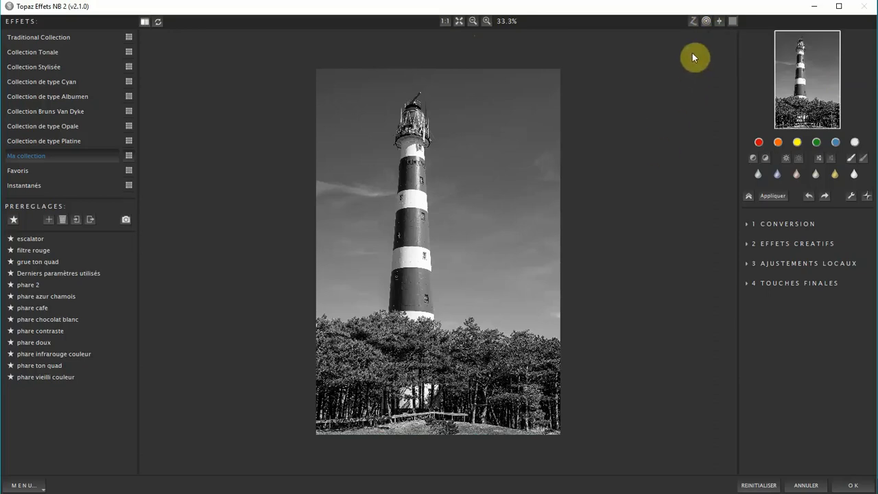
# Step: View the photo with the side panels hidden and restore the full workspace layout
pyautogui.click(720, 24)
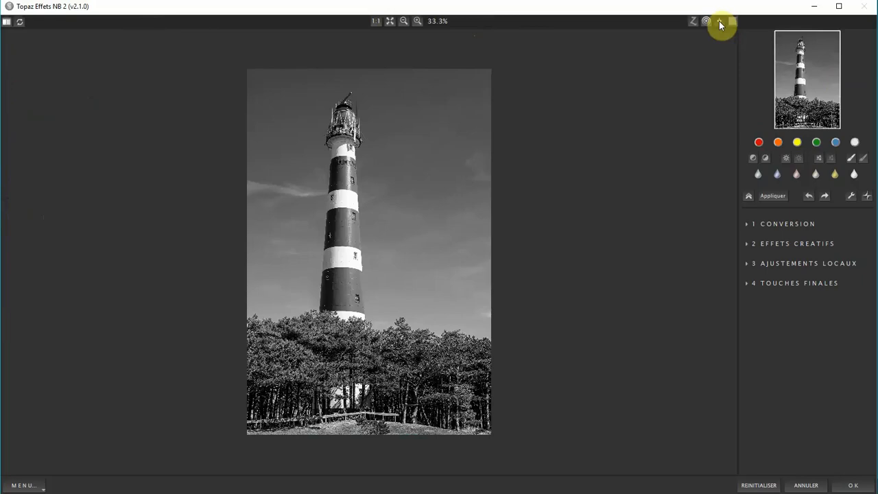
pyautogui.click(720, 24)
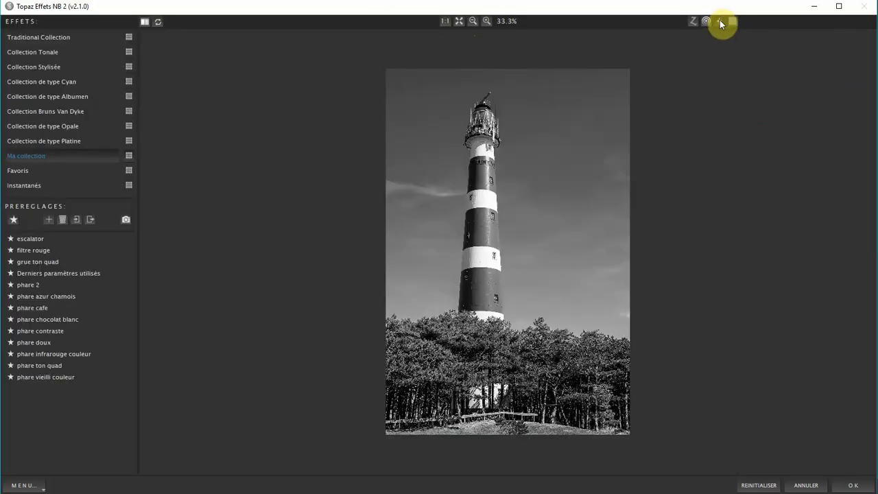
pyautogui.click(719, 24)
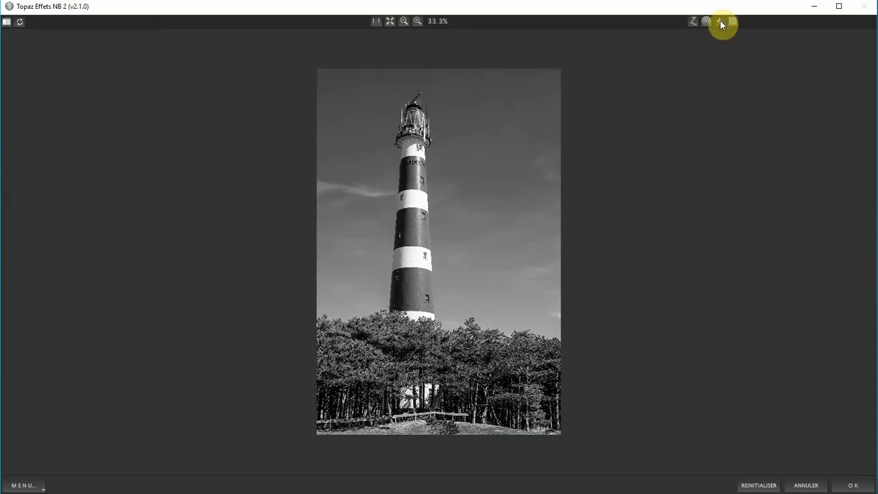
pyautogui.click(719, 24)
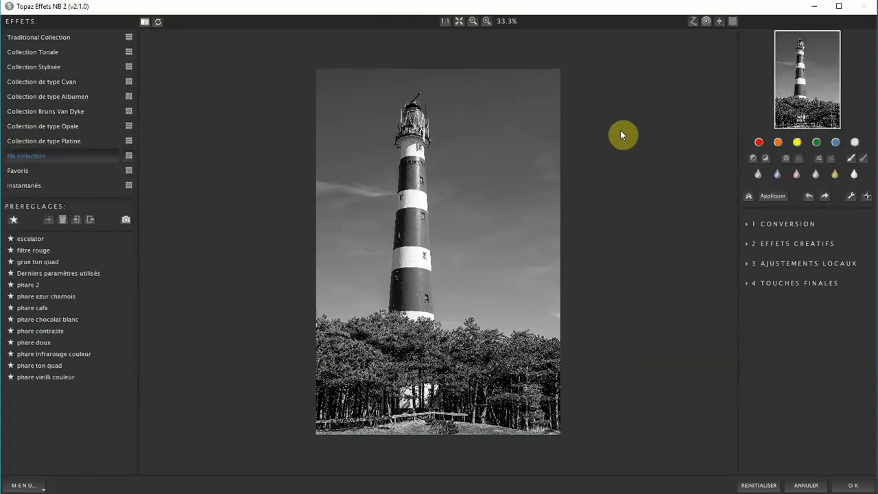
# Step: Cycle the preview background through its colours, including black, and return it to dark grey
pyautogui.click(734, 23)
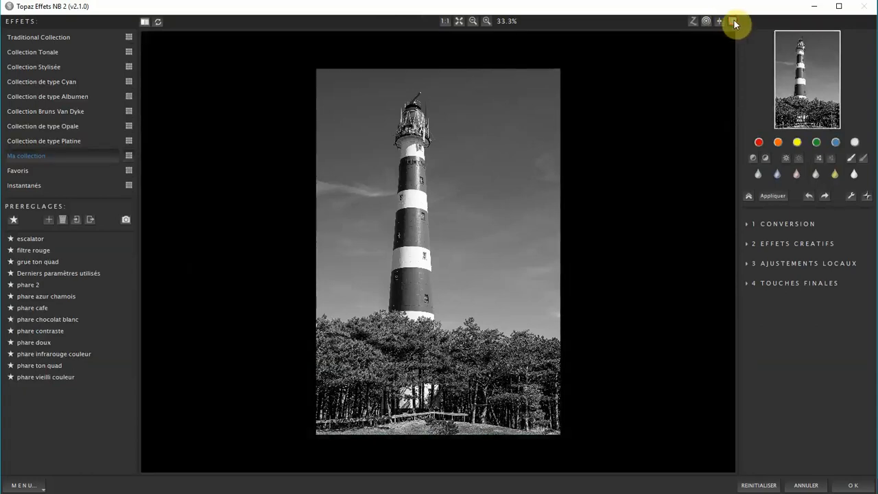
pyautogui.click(734, 24)
pyautogui.click(734, 23)
pyautogui.click(735, 23)
pyautogui.click(734, 23)
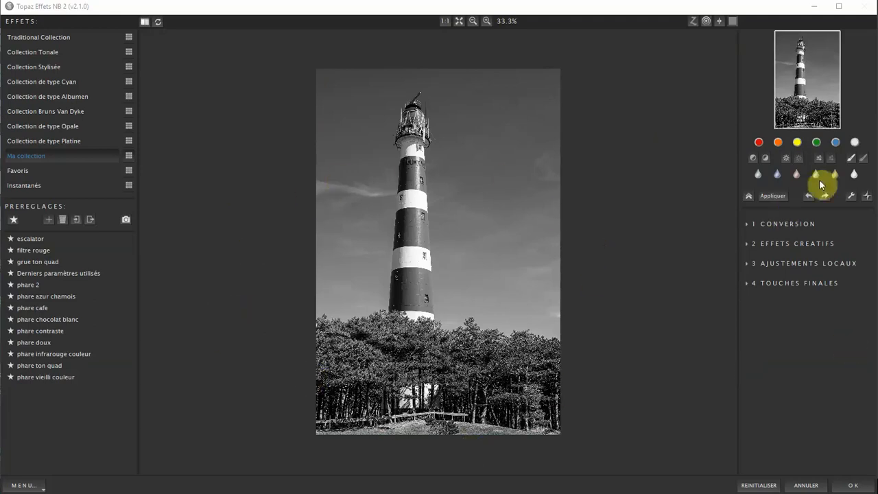
# Step: Expand the Conversion and Effets créatifs sections to view their adjustments, and collapse all sections again
pyautogui.click(748, 223)
pyautogui.click(748, 370)
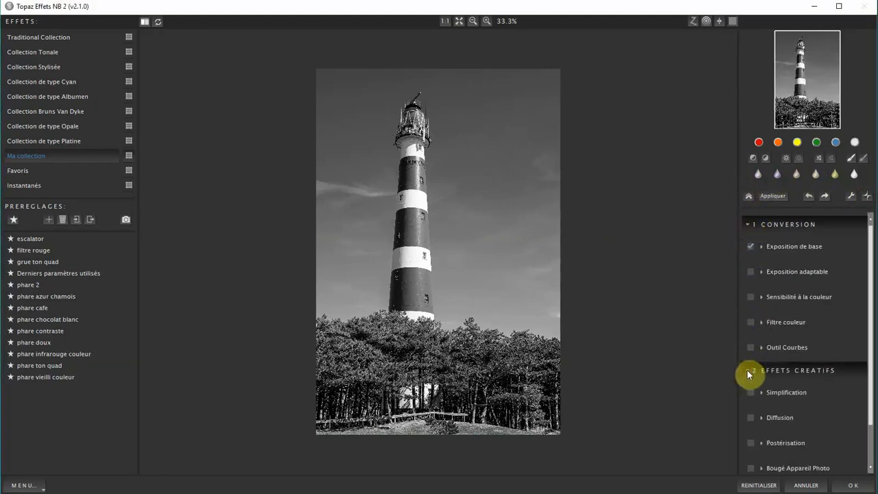
pyautogui.click(749, 198)
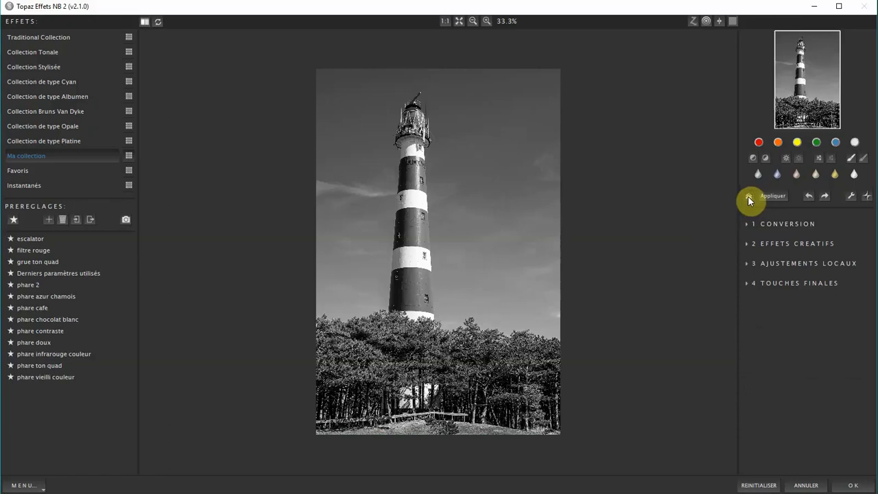
# Step: Hide and restore the quick colour tools and the navigation preview above the adjustment sections
pyautogui.click(850, 199)
pyautogui.click(852, 146)
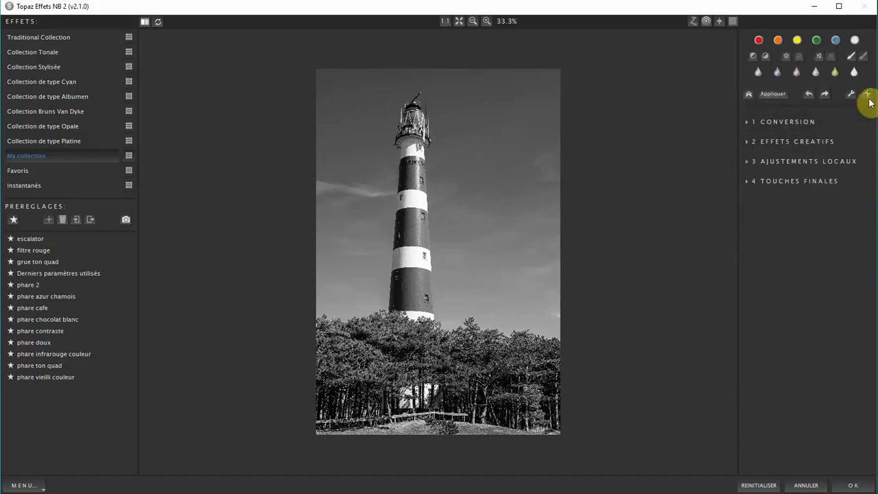
pyautogui.moveTo(869, 98)
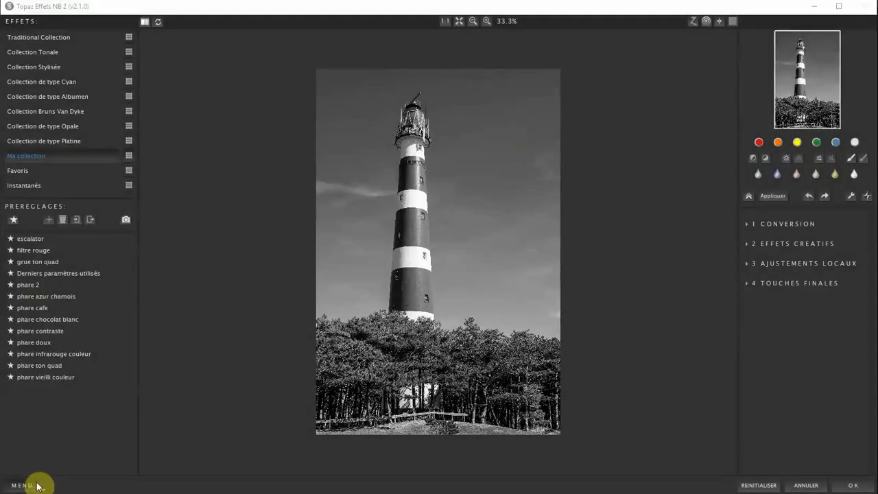
# Step: Bring up the licence number activation dialog, view its name and licence fields, and cancel it without entering anything
pyautogui.click(35, 484)
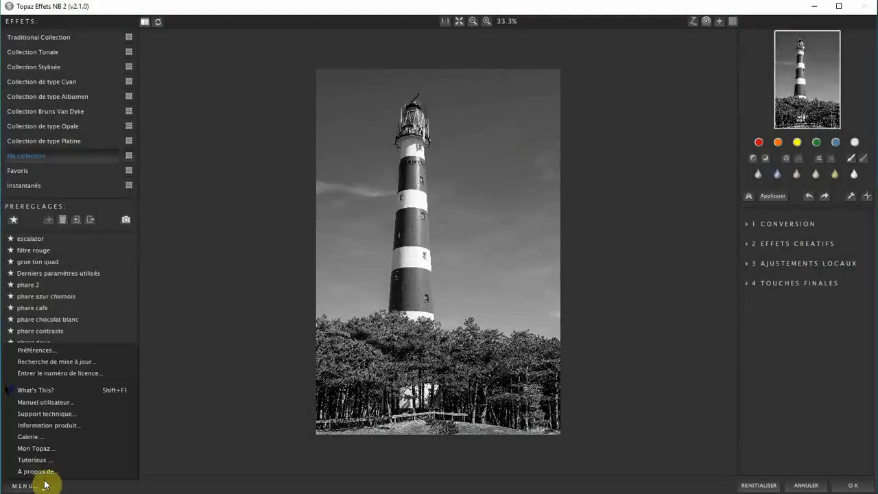
pyautogui.click(49, 372)
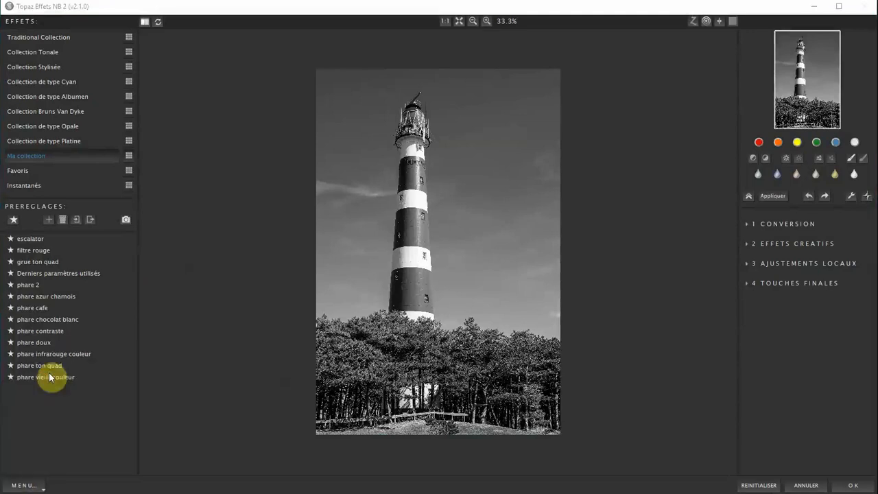
pyautogui.click(109, 78)
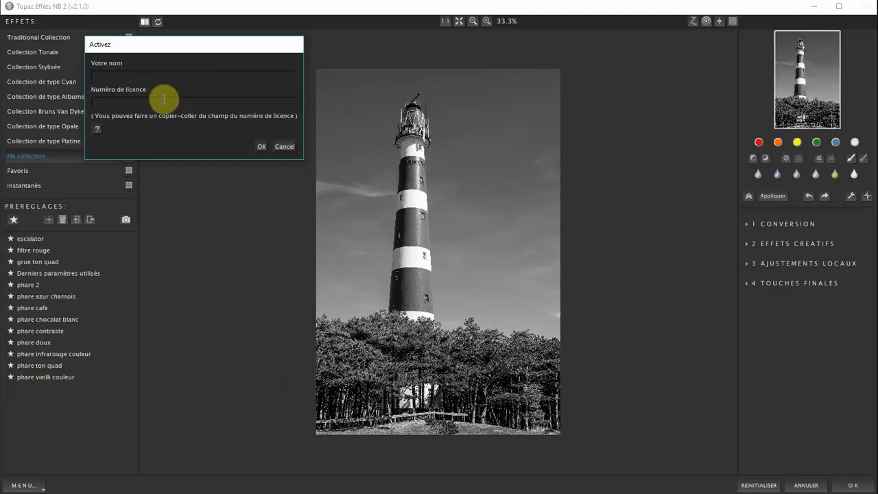
pyautogui.click(286, 146)
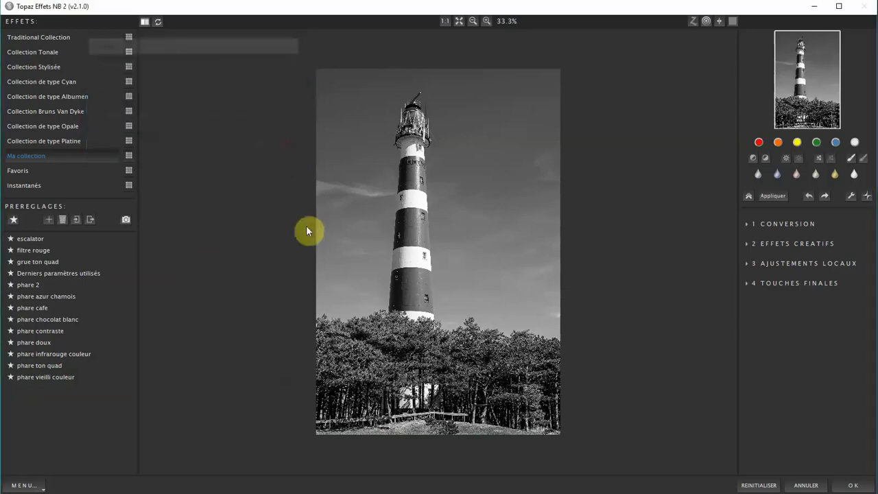
pyautogui.click(20, 485)
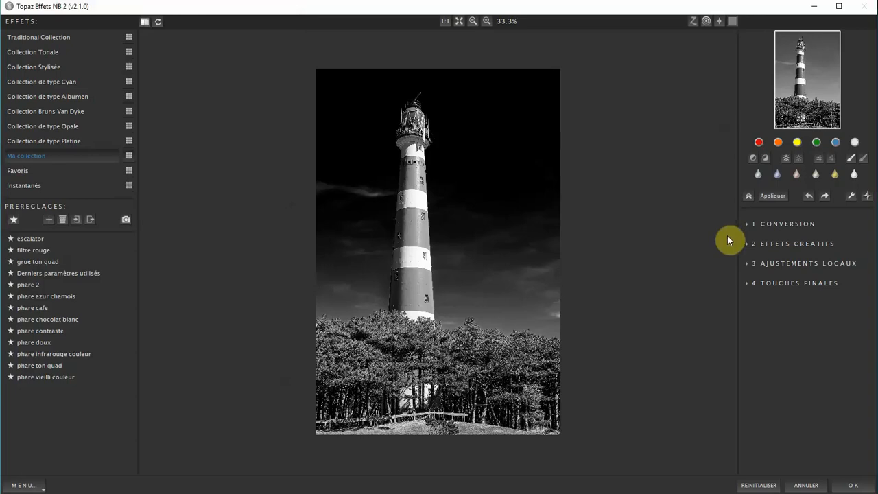
# Step: Browse the adjustments under Conversion, Effets créatifs and Ajustements locaux, and collapse every section
pyautogui.click(748, 226)
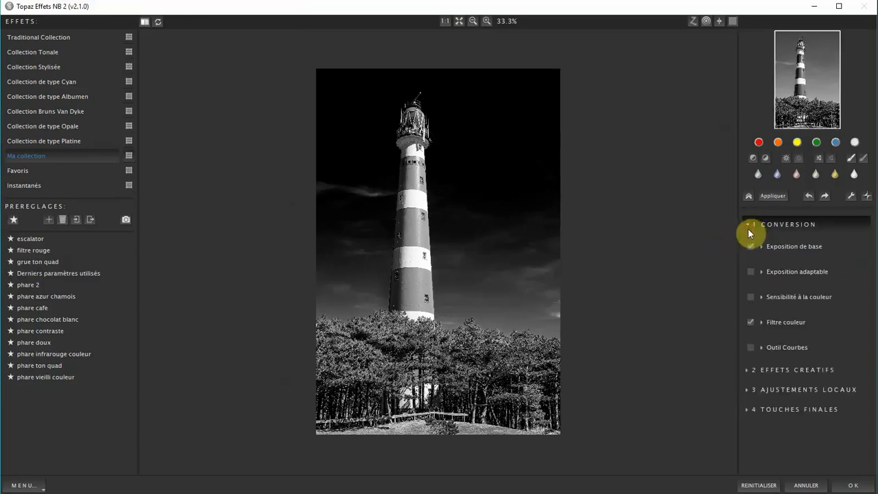
pyautogui.click(748, 370)
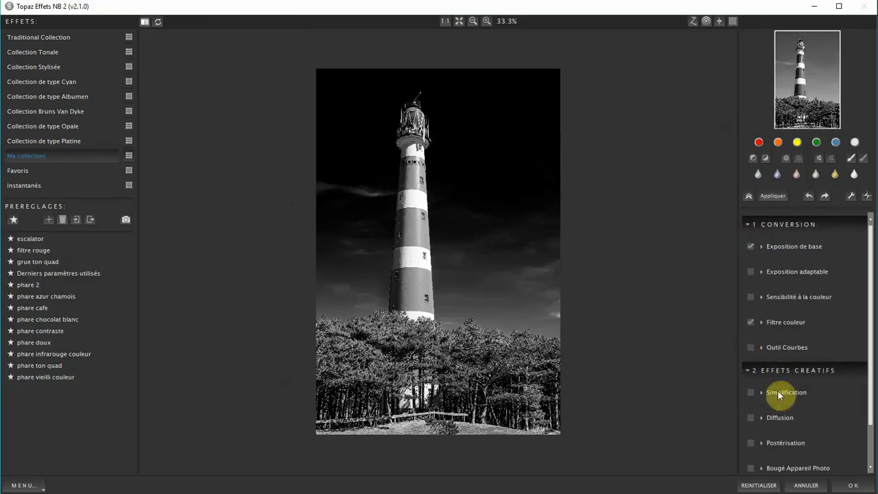
pyautogui.scroll(-1, 764, 443)
pyautogui.click(755, 444)
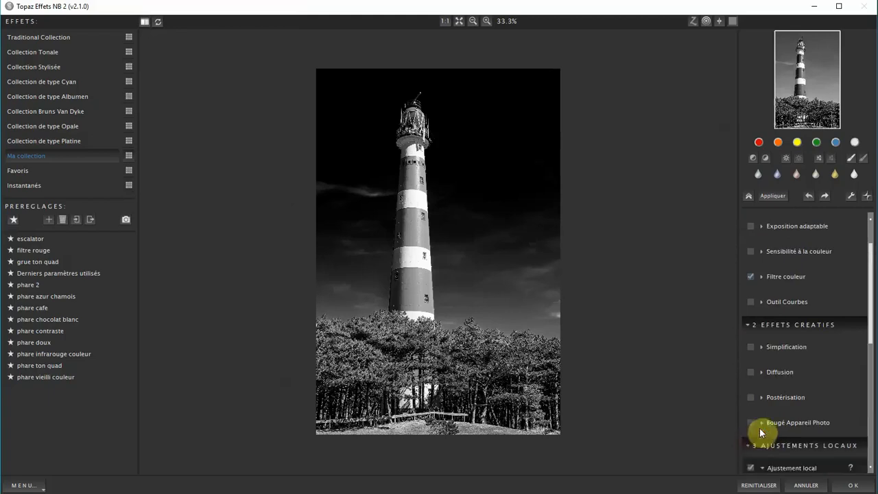
pyautogui.scroll(-2, 755, 422)
pyautogui.scroll(3, 800, 412)
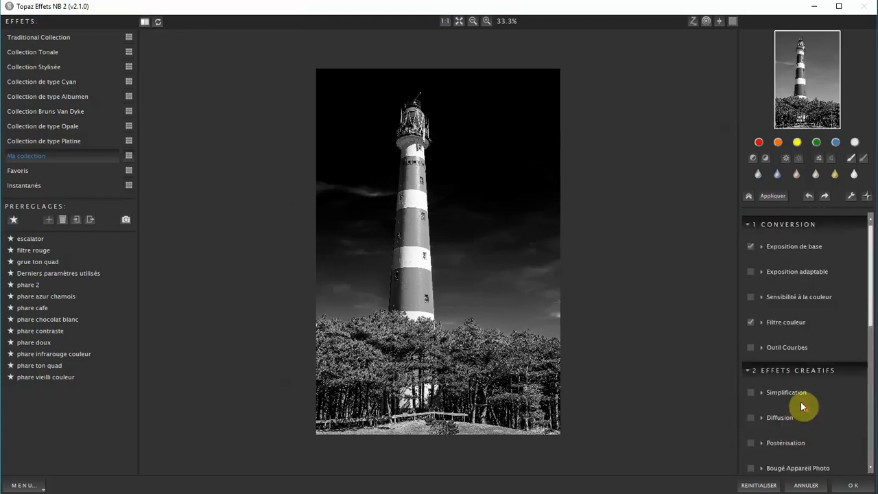
pyautogui.click(749, 196)
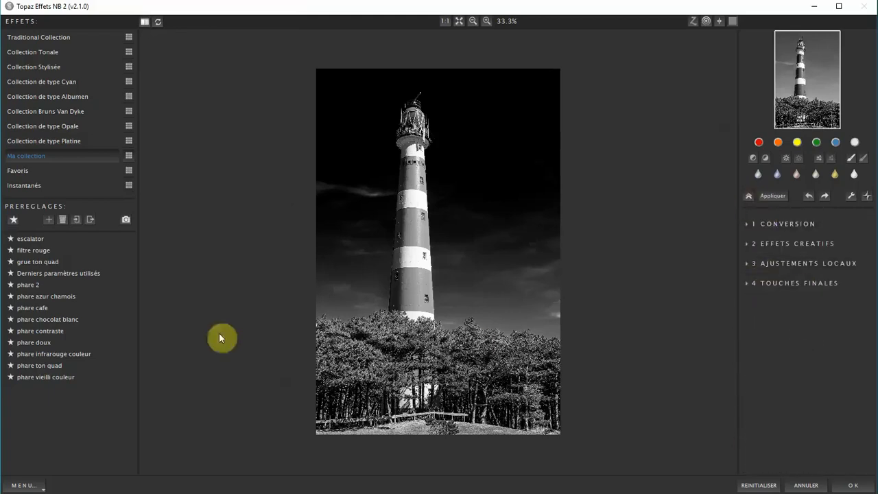
# Step: Turn on automatic closing of adjustment categories (Fermer automatiquement les catégories d'ajustement) in the preferences and confirm
pyautogui.click(15, 485)
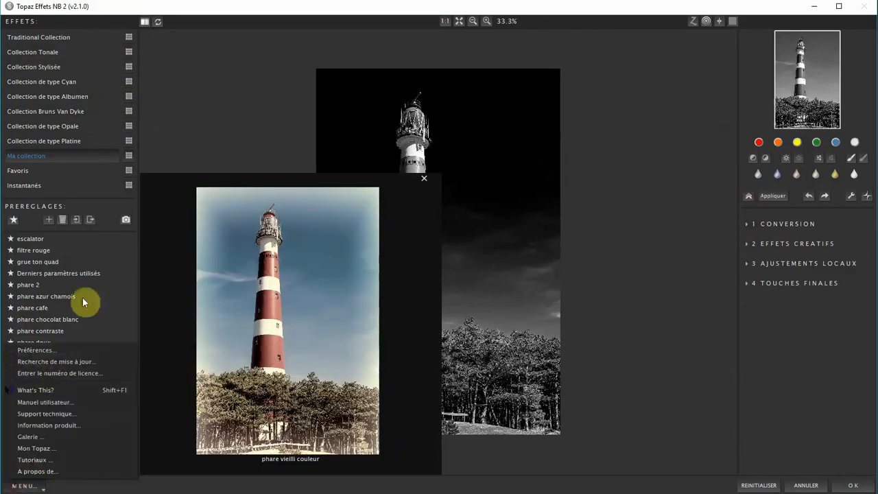
pyautogui.click(48, 353)
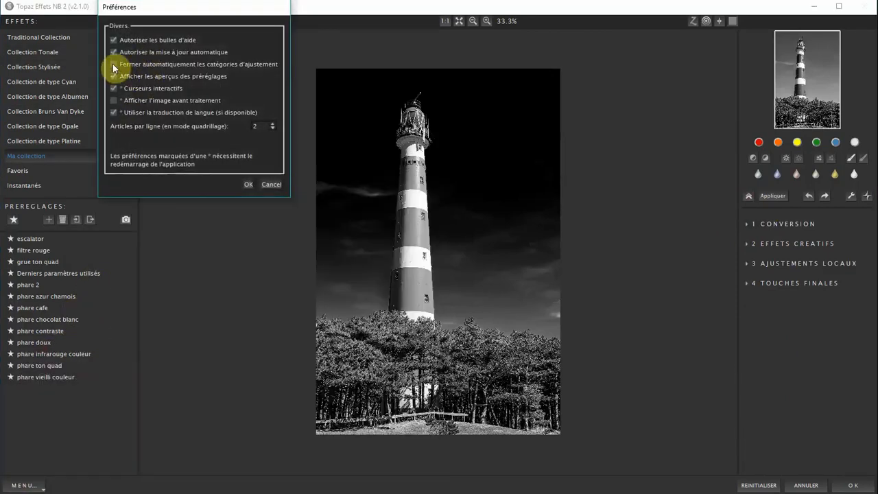
pyautogui.click(114, 66)
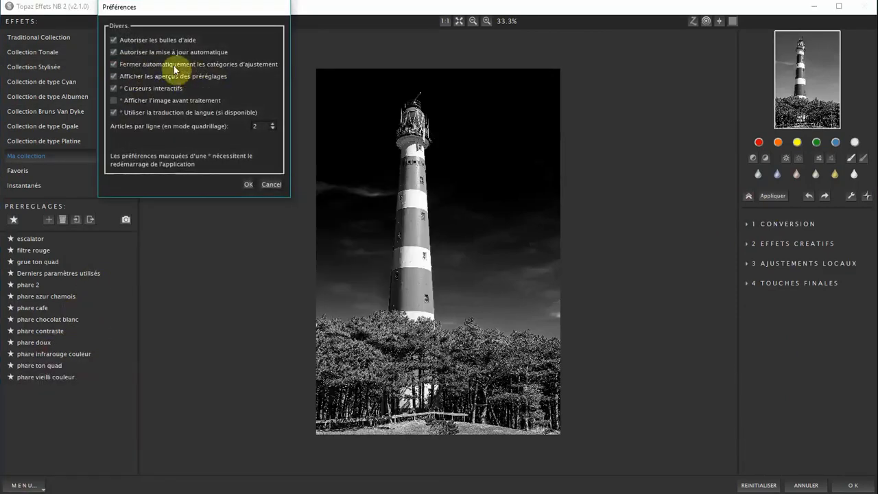
pyautogui.click(248, 184)
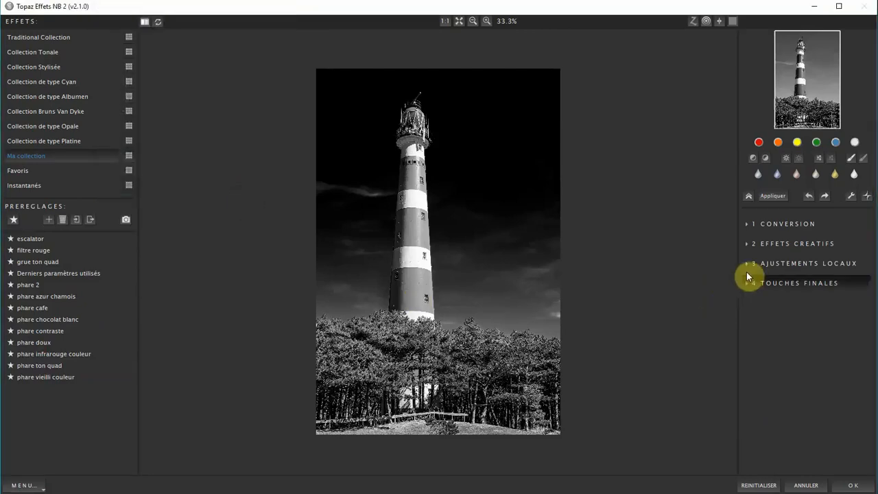
# Step: Expand Conversion, Effets créatifs and Ajustements locaux in turn to check automatic section closing, and collapse the last one
pyautogui.click(747, 225)
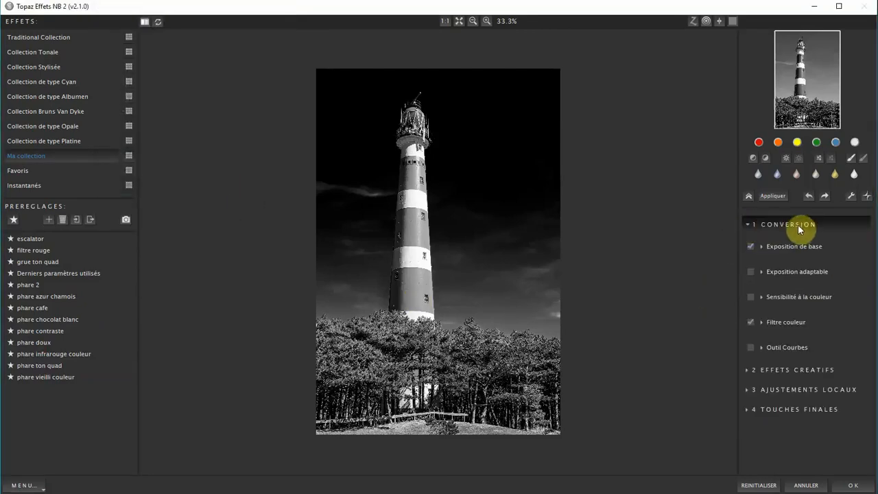
pyautogui.click(747, 371)
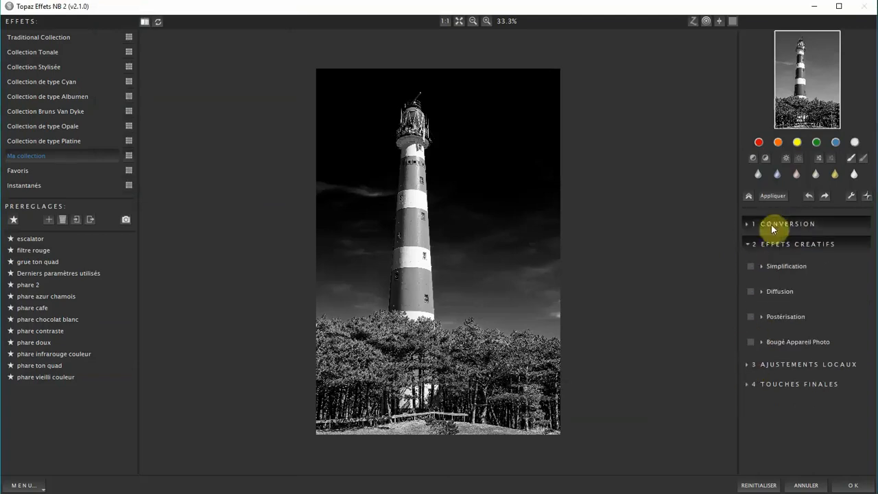
pyautogui.click(746, 366)
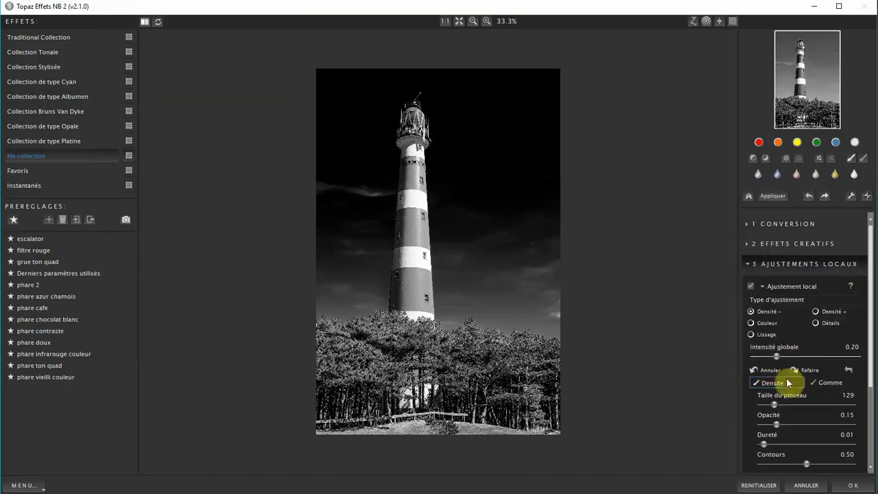
pyautogui.click(748, 265)
# Step: Review the preset preview and interactive slider options in the preferences, and return to the lighthouse photo
pyautogui.click(19, 485)
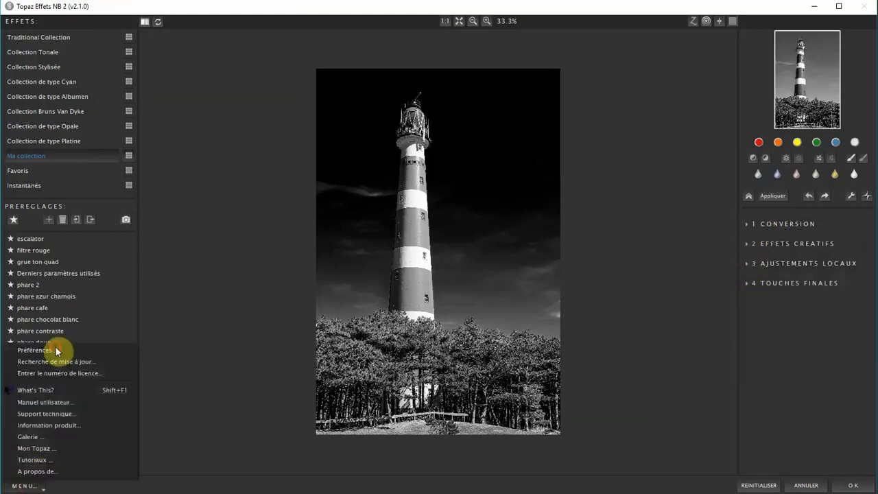
pyautogui.click(57, 346)
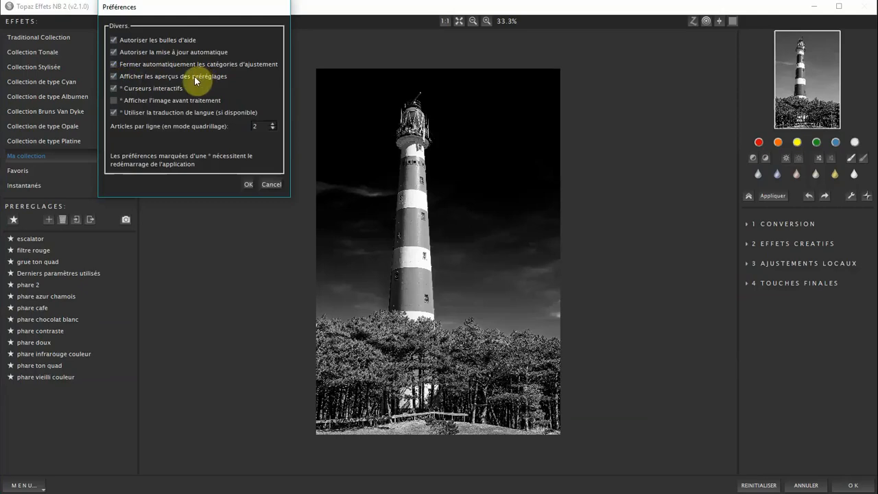
pyautogui.click(249, 185)
pyautogui.moveTo(453, 211); pyautogui.dragTo(453, 207)
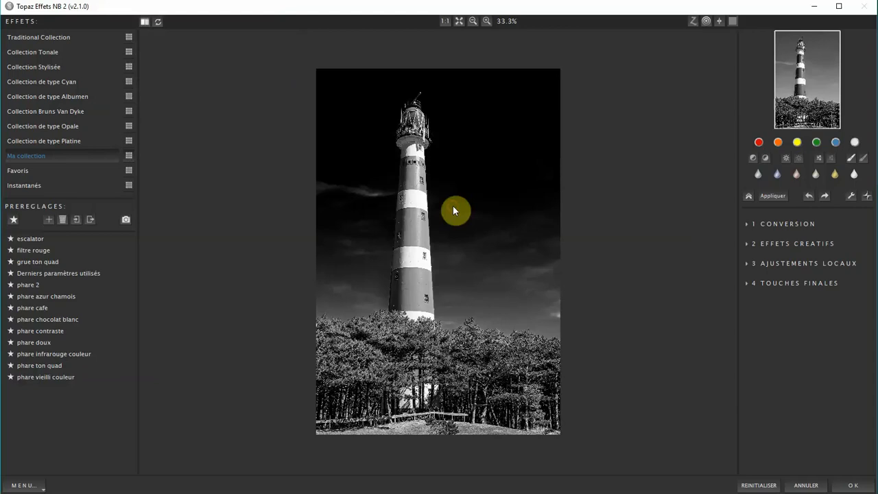
pyautogui.moveTo(453, 206); pyautogui.dragTo(452, 205)
# Step: Examine the preference for showing the image before processing (Afficher l'image avant traitement), and close the preferences
pyautogui.click(19, 484)
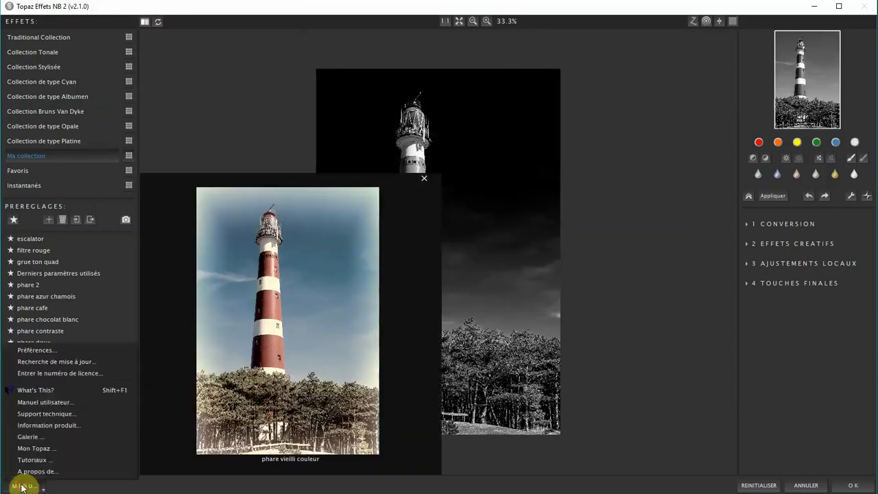
pyautogui.click(37, 350)
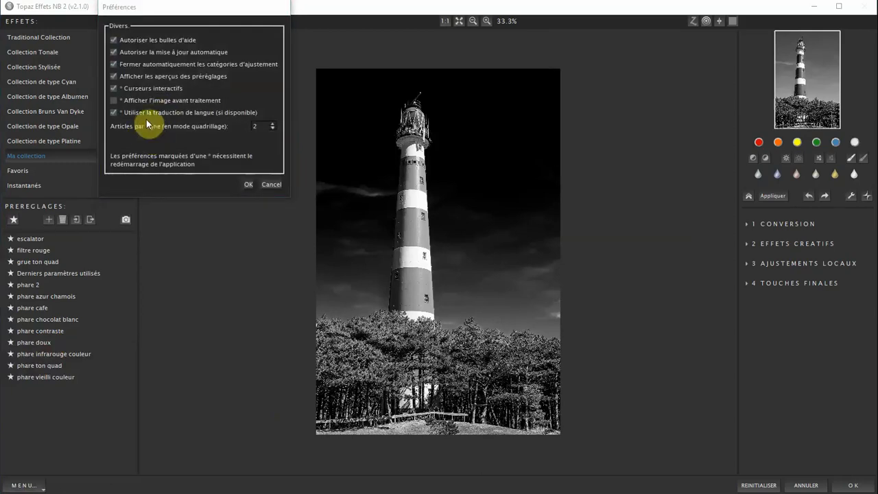
pyautogui.click(114, 100)
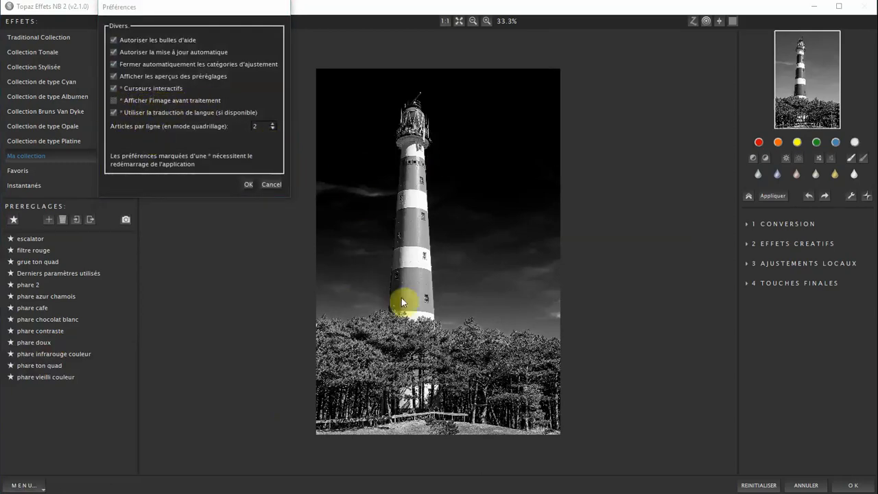
pyautogui.click(247, 185)
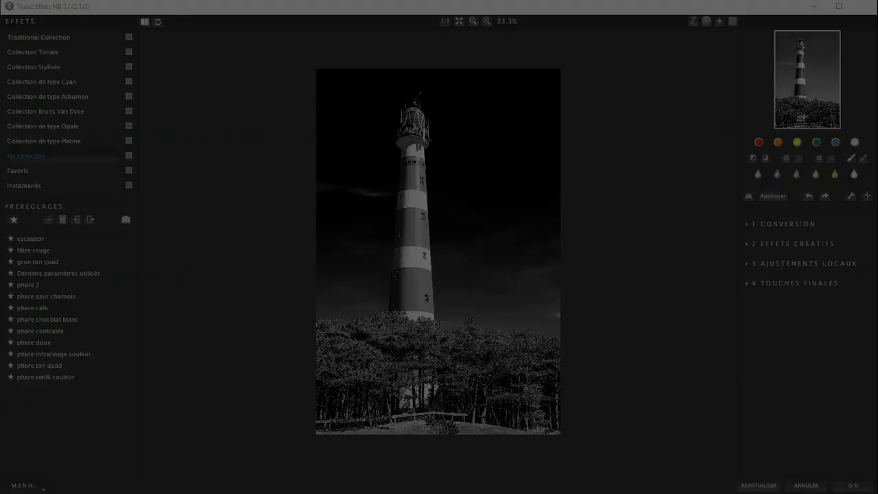
# Step: View the program's help and product information options, and reset all adjustments on the lighthouse photo
pyautogui.click(24, 485)
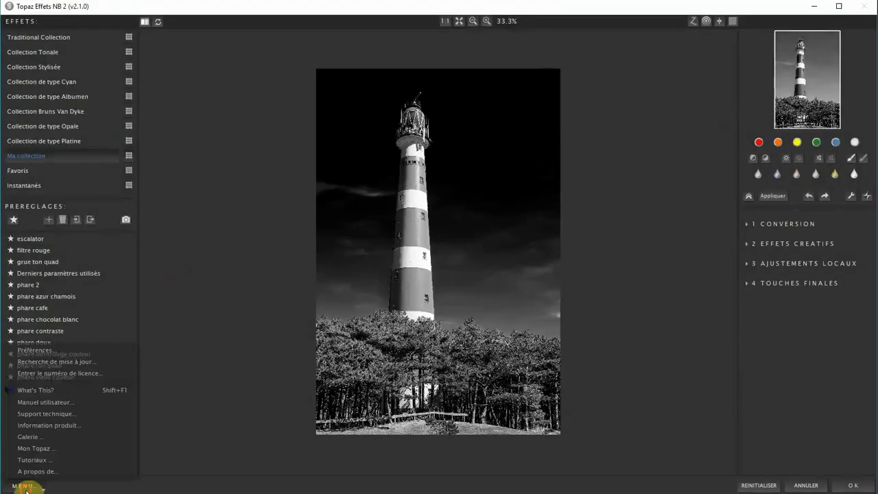
pyautogui.click(25, 438)
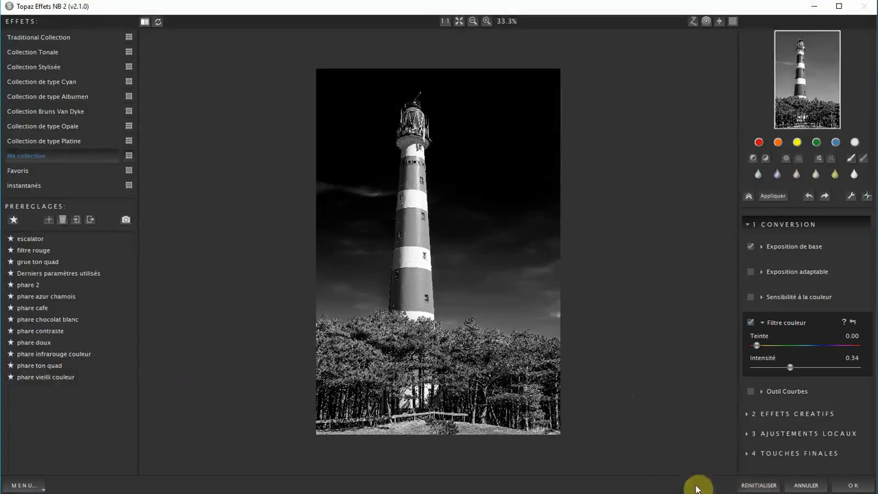
pyautogui.click(757, 486)
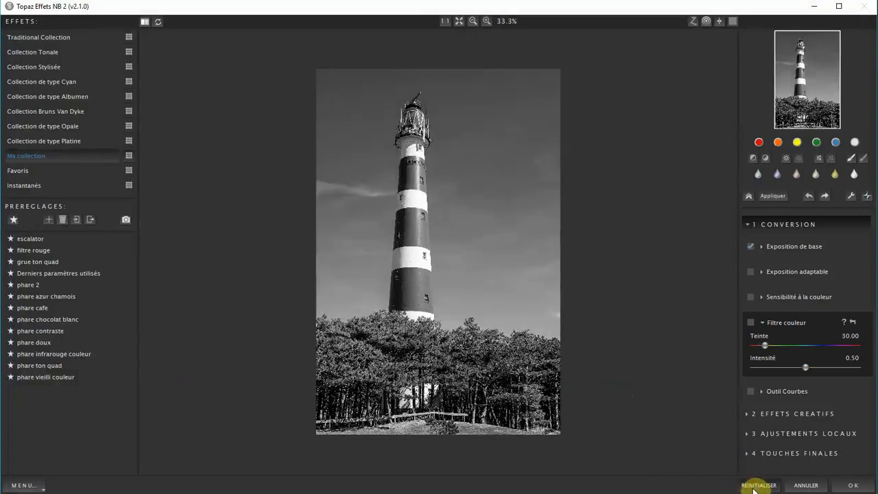